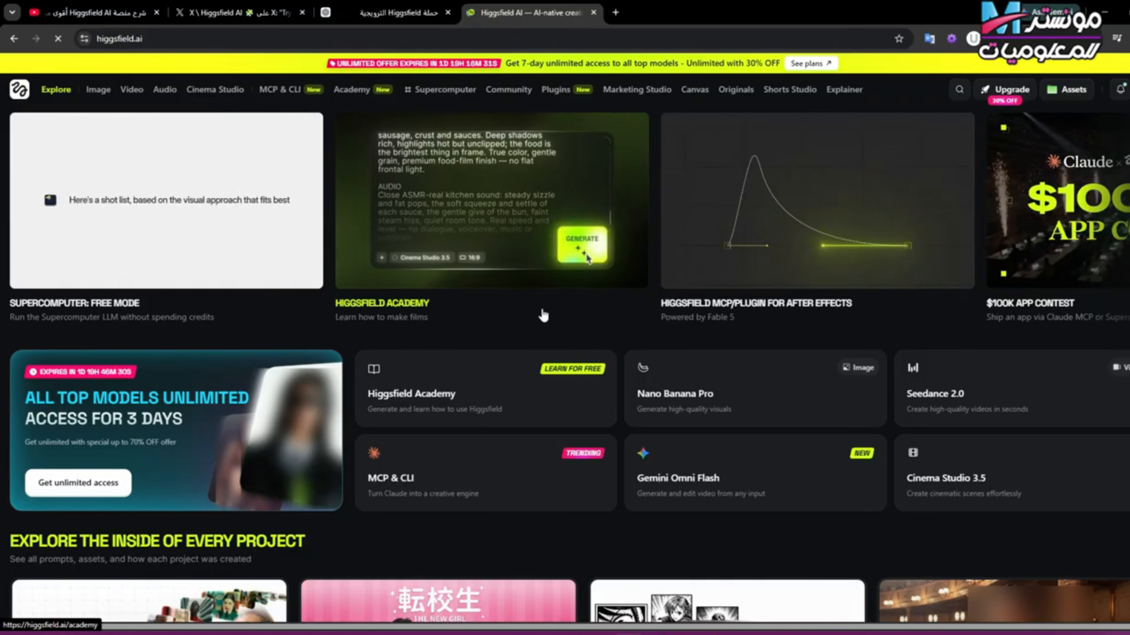
Step: Browse the site's image and video features together with the AI models offered for each
{"action": "mouse_move", "coordinate": [98, 92]}
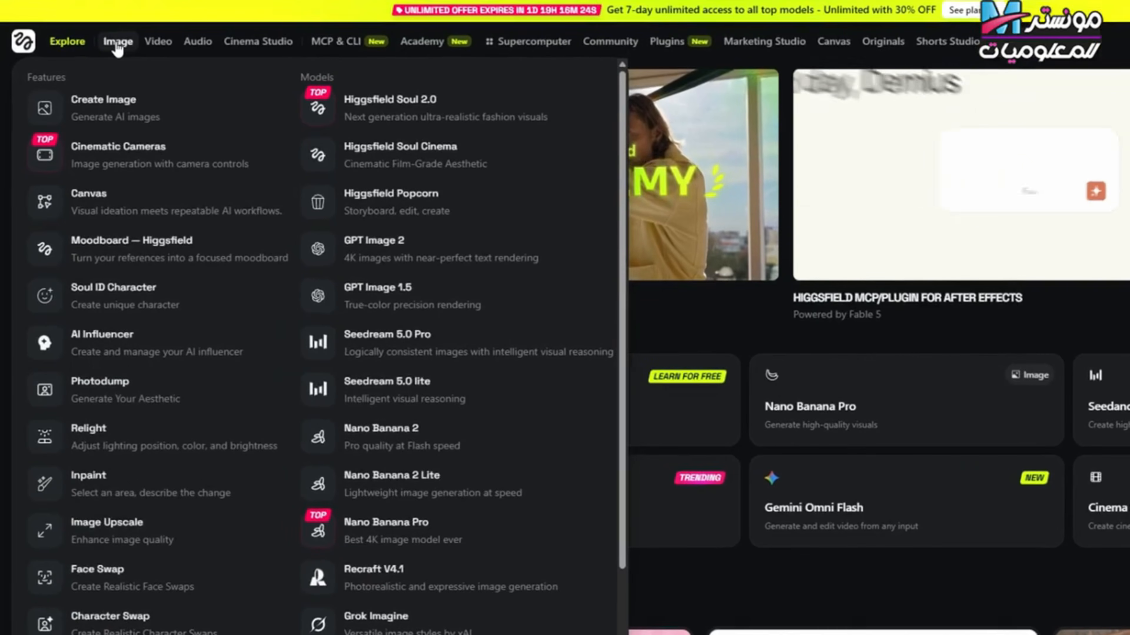
{"action": "mouse_move", "coordinate": [139, 78]}
{"action": "mouse_move", "coordinate": [115, 46]}
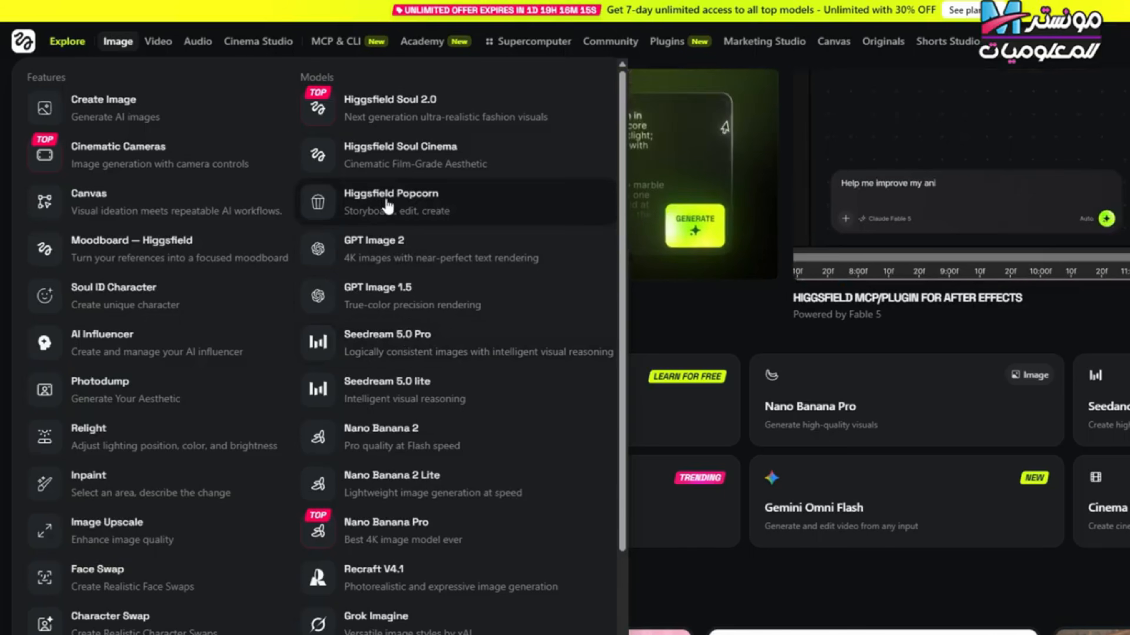
{"action": "mouse_move", "coordinate": [163, 52]}
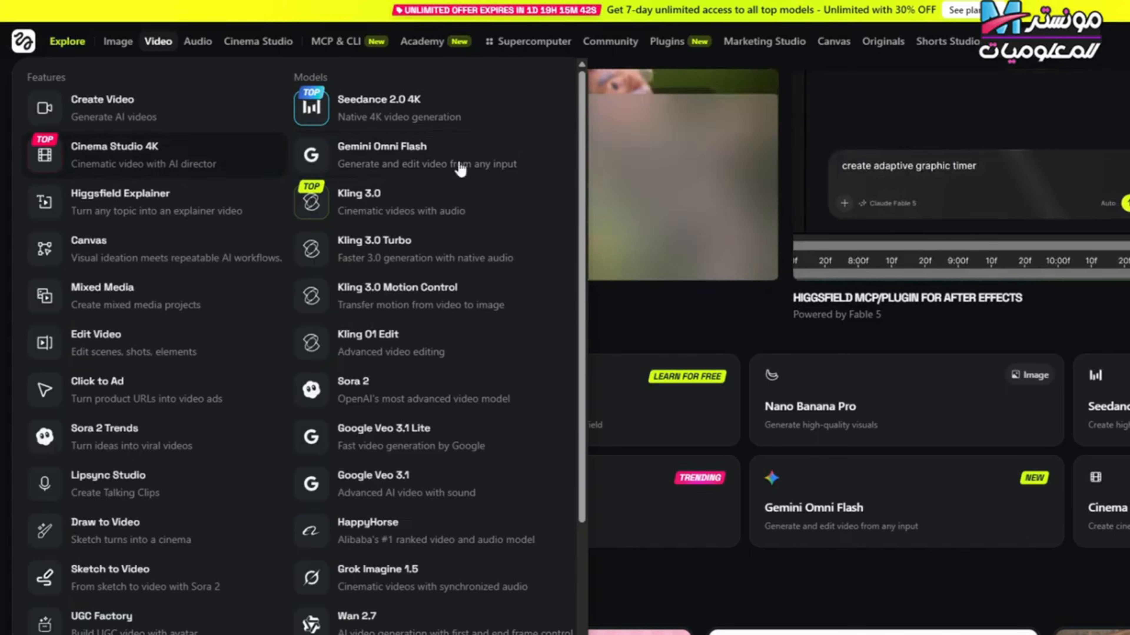
Step: Switch to YouTube and look through the videos in the Higgsfield AI playlist
{"action": "scroll", "coordinate": [654, 337], "scroll_direction": "down", "scroll_amount": 15}
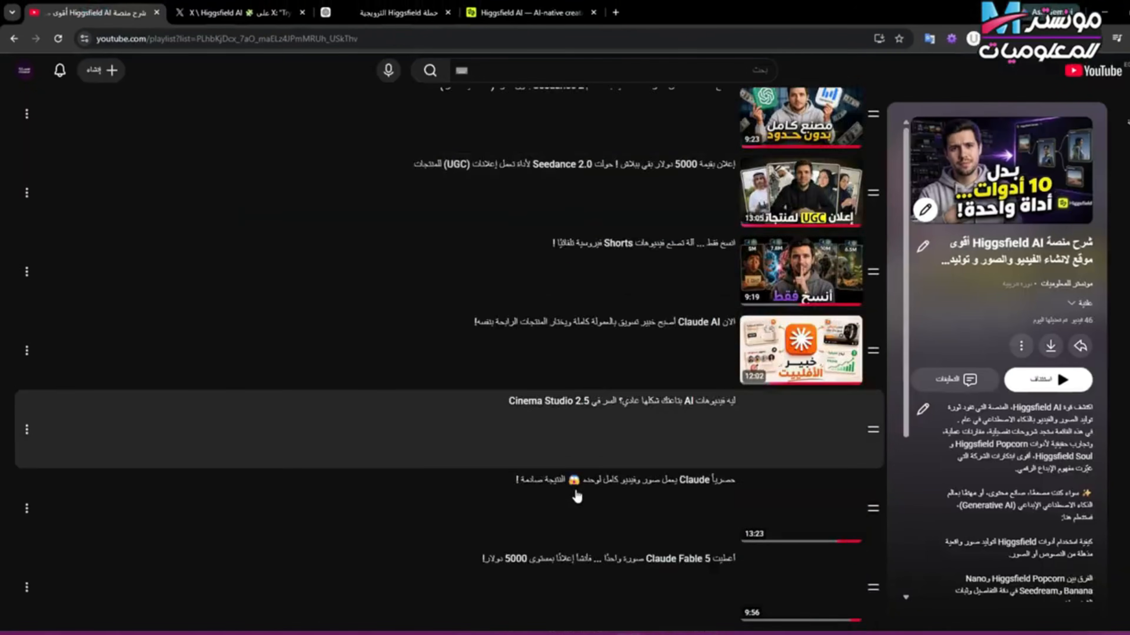
{"action": "scroll", "coordinate": [577, 496], "scroll_direction": "down", "scroll_amount": 15}
{"action": "scroll", "coordinate": [662, 467], "scroll_direction": "down", "scroll_amount": 10}
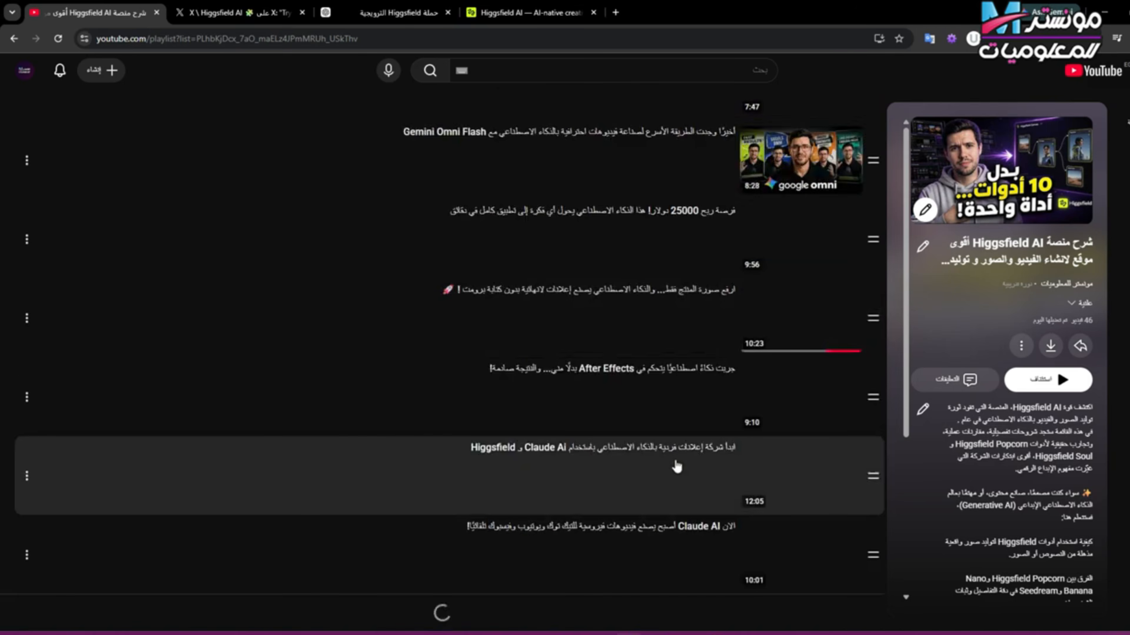
{"action": "scroll", "coordinate": [676, 467], "scroll_direction": "down", "scroll_amount": 3}
{"action": "scroll", "coordinate": [706, 450], "scroll_direction": "up", "scroll_amount": 15}
{"action": "scroll", "coordinate": [732, 456], "scroll_direction": "up", "scroll_amount": 10}
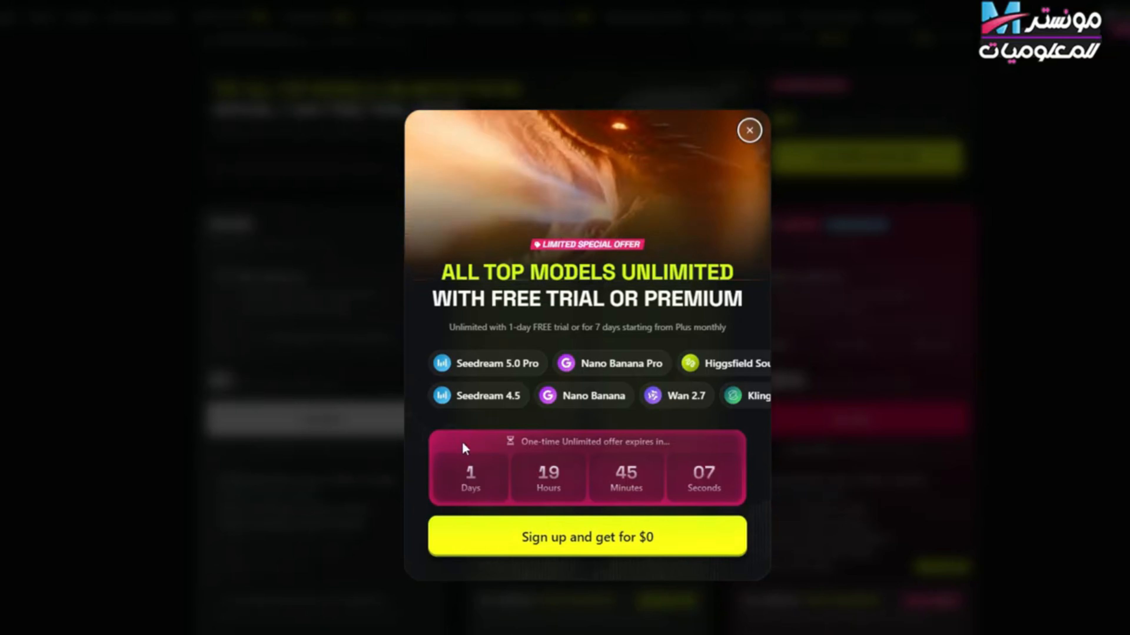
Step: Examine the countdown of the limited special offer for unlimited top models
{"action": "left_click_drag", "start_coordinate": [462, 460], "coordinate": [460, 471]}
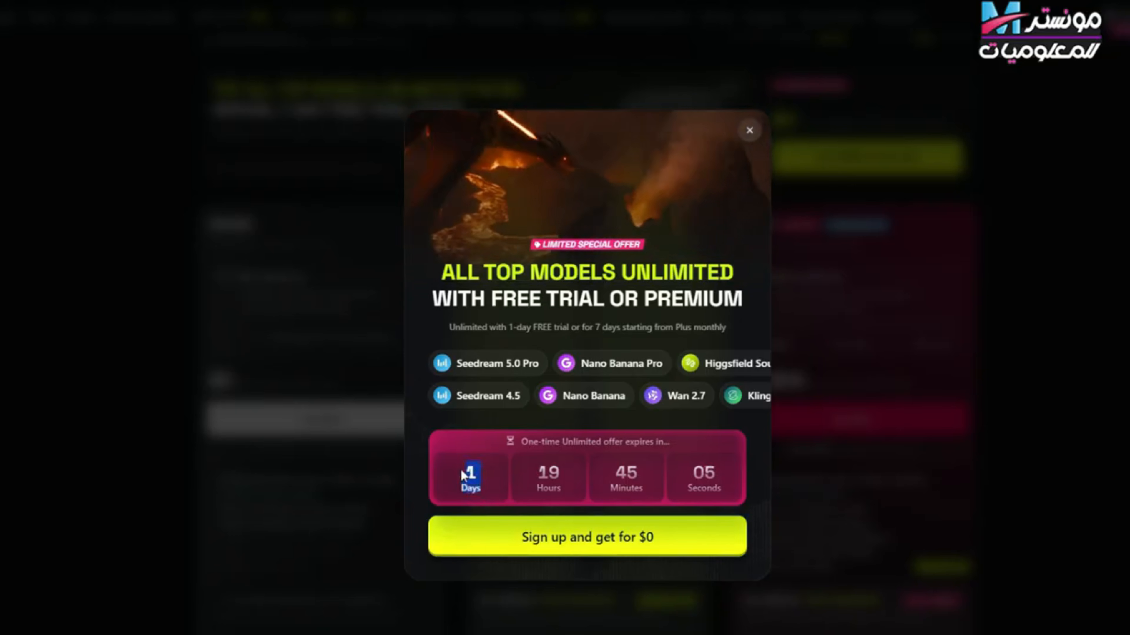
{"action": "left_click", "coordinate": [565, 497]}
{"action": "double_click", "coordinate": [548, 473]}
{"action": "left_click", "coordinate": [549, 472]}
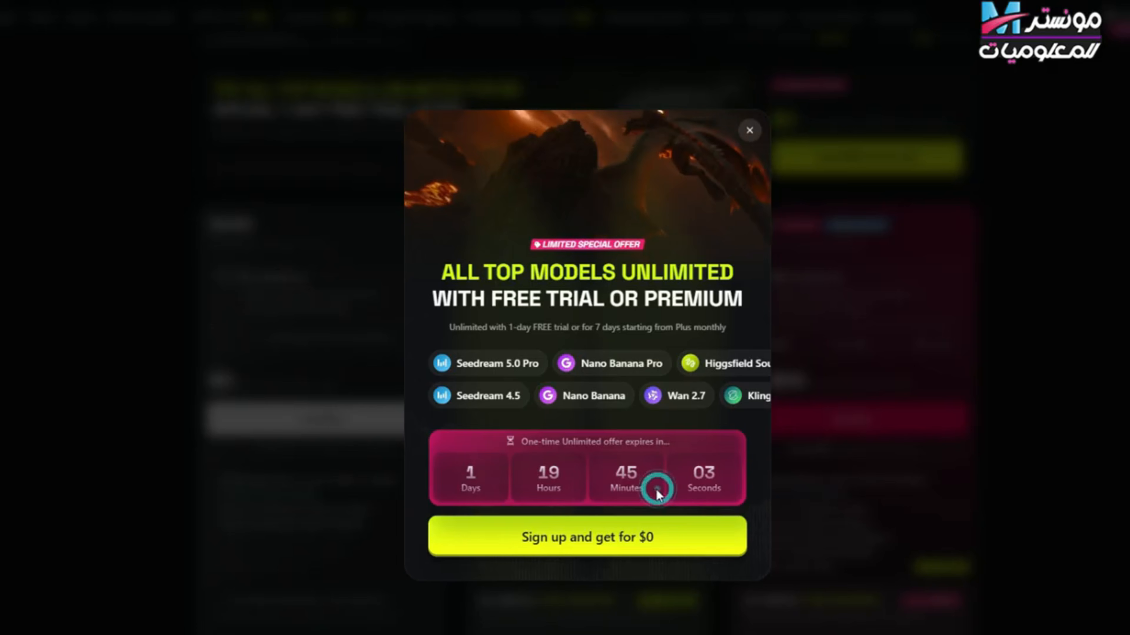
{"action": "triple_click", "coordinate": [488, 442]}
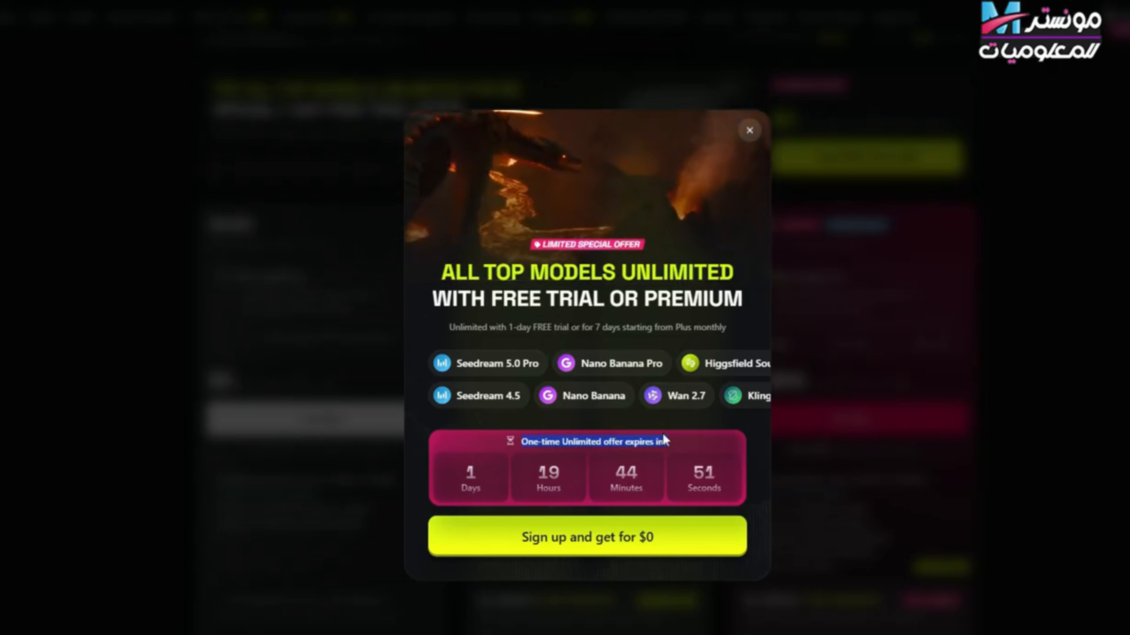
Step: Accept the $0 sign-up offer and register with a Google account
{"action": "left_click", "coordinate": [586, 545]}
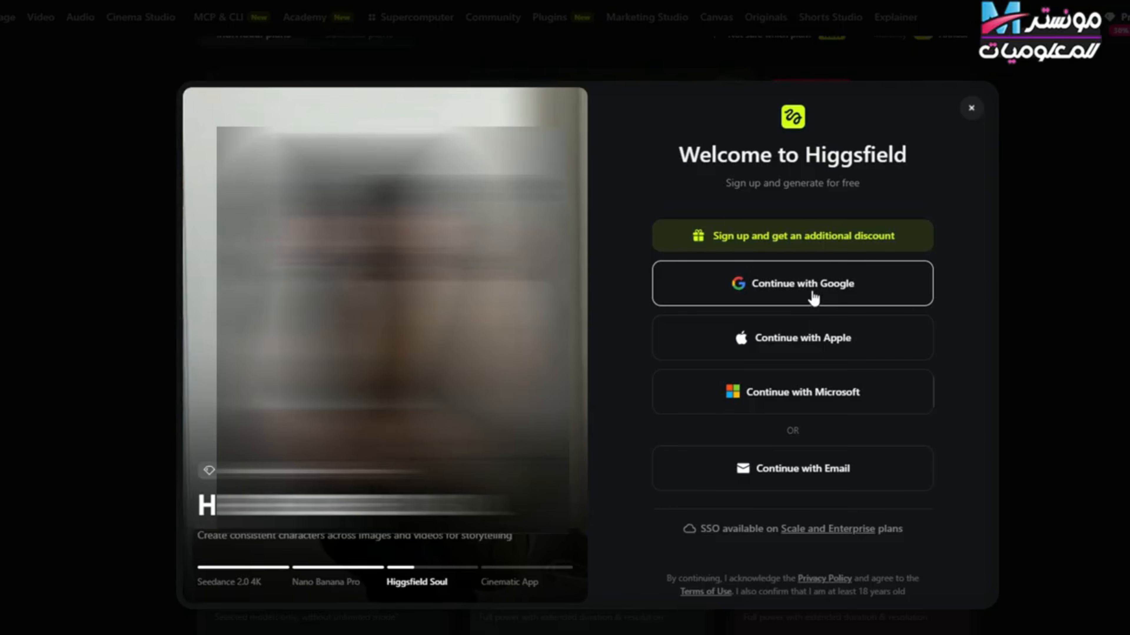
{"action": "left_click", "coordinate": [934, 300]}
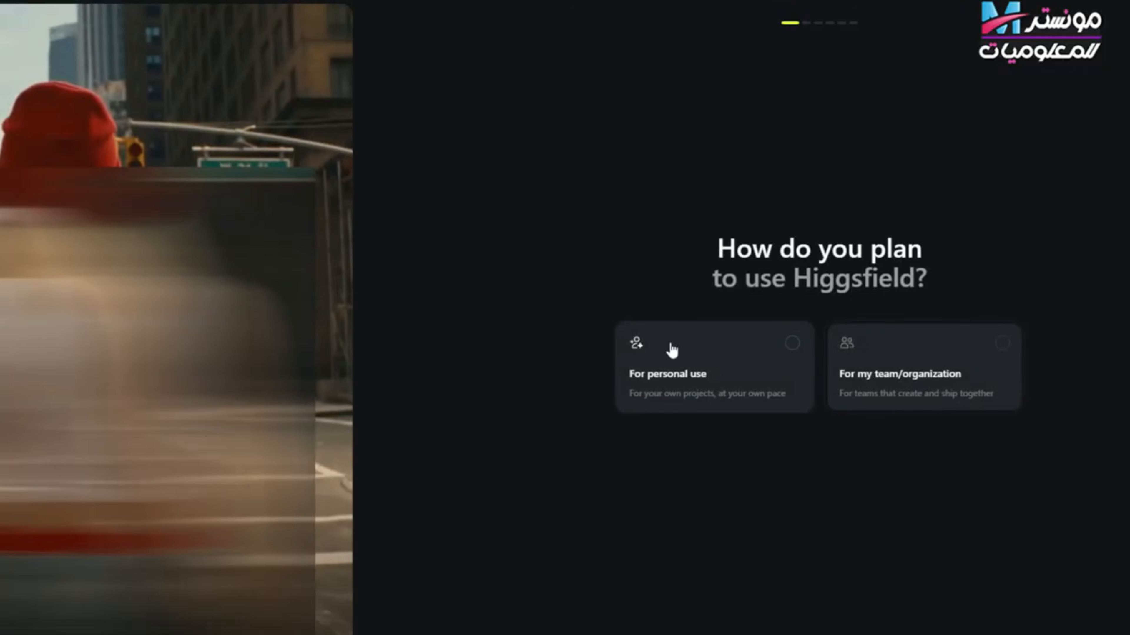
Step: Answer the onboarding questions with personal use, Just exploring and the Canvas studio
{"action": "left_click", "coordinate": [746, 354]}
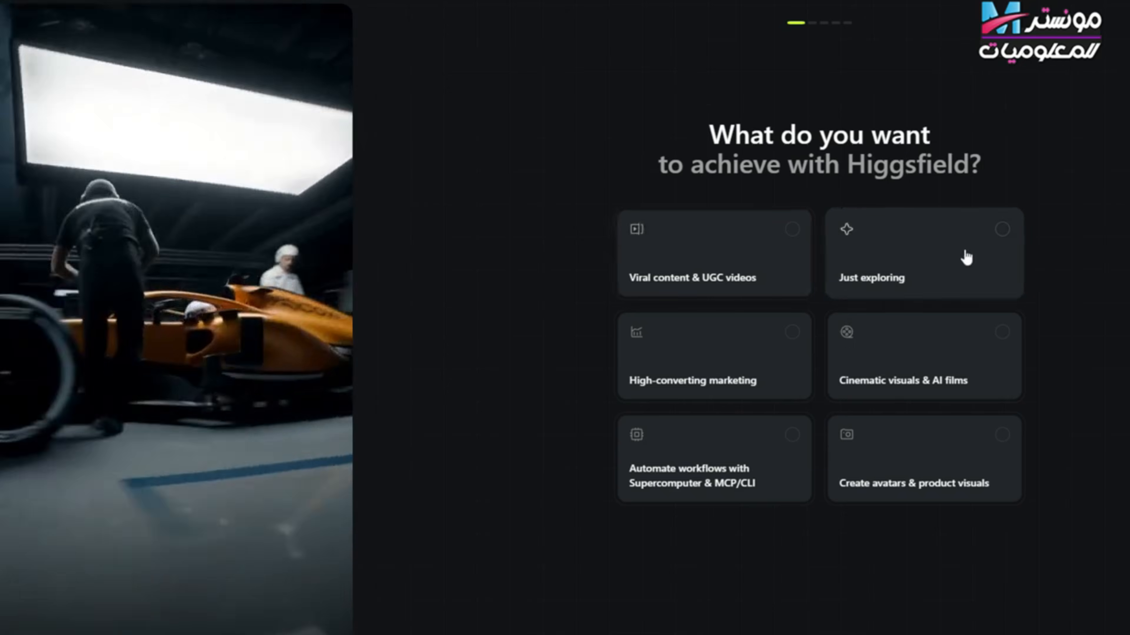
{"action": "left_click", "coordinate": [906, 257]}
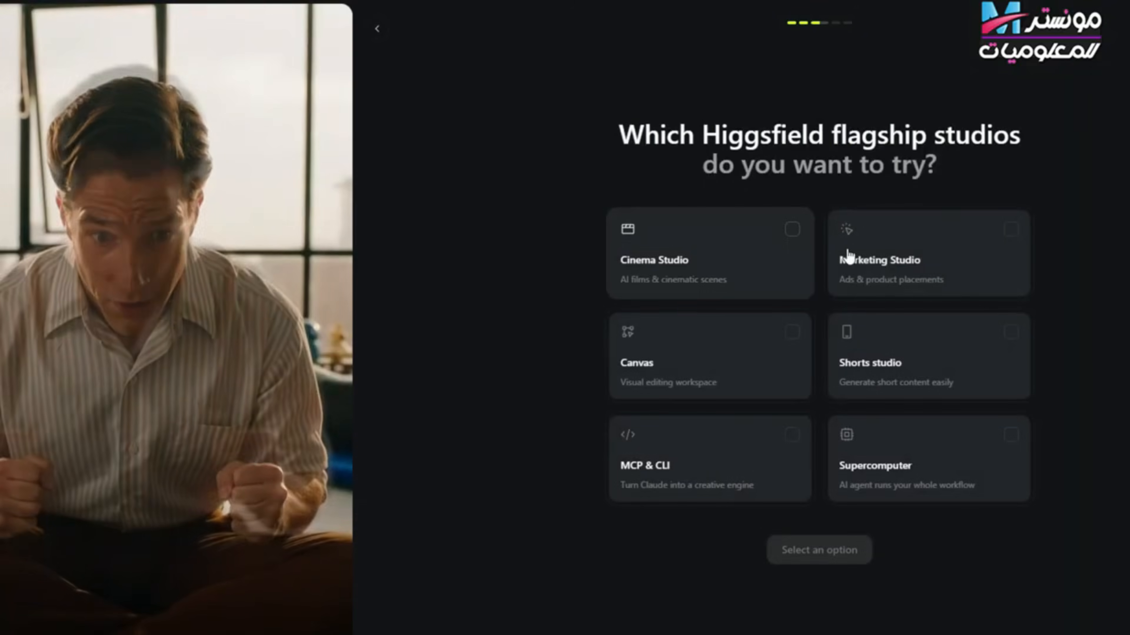
{"action": "left_click", "coordinate": [744, 373]}
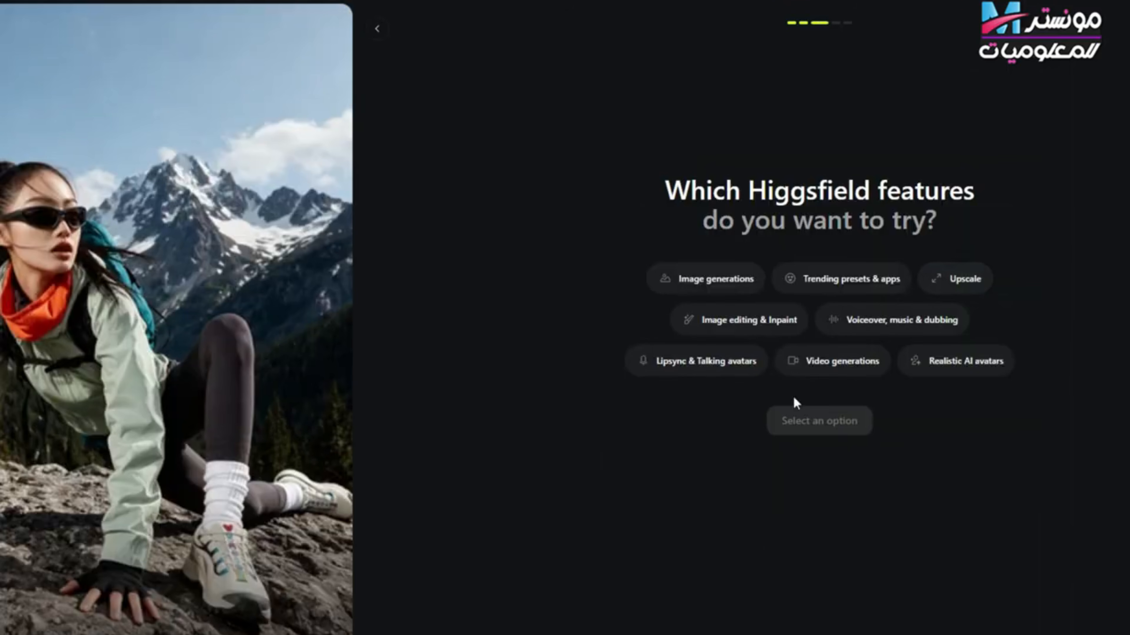
Step: Choose all the listed Higgsfield features to try, from image generations to realistic AI avatars, and give YouTube as the referral source
{"action": "left_click", "coordinate": [747, 280]}
{"action": "left_click", "coordinate": [800, 279]}
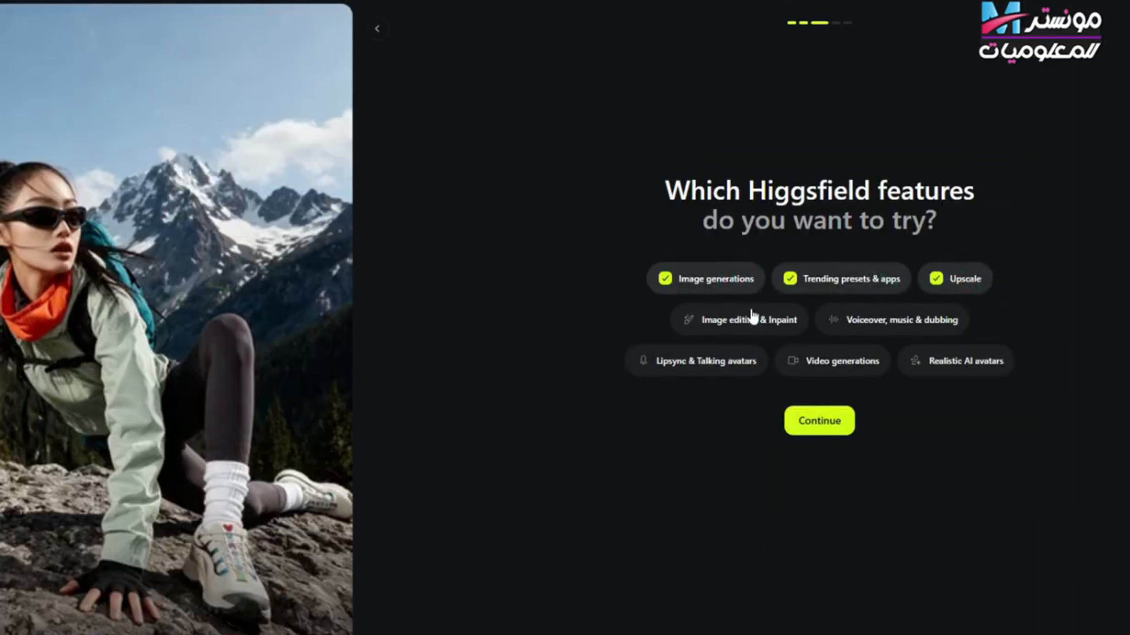
{"action": "left_click", "coordinate": [752, 317]}
{"action": "left_click", "coordinate": [899, 322]}
{"action": "left_click", "coordinate": [696, 363]}
{"action": "left_click", "coordinate": [841, 361]}
{"action": "left_click", "coordinate": [915, 360]}
{"action": "left_click", "coordinate": [806, 440]}
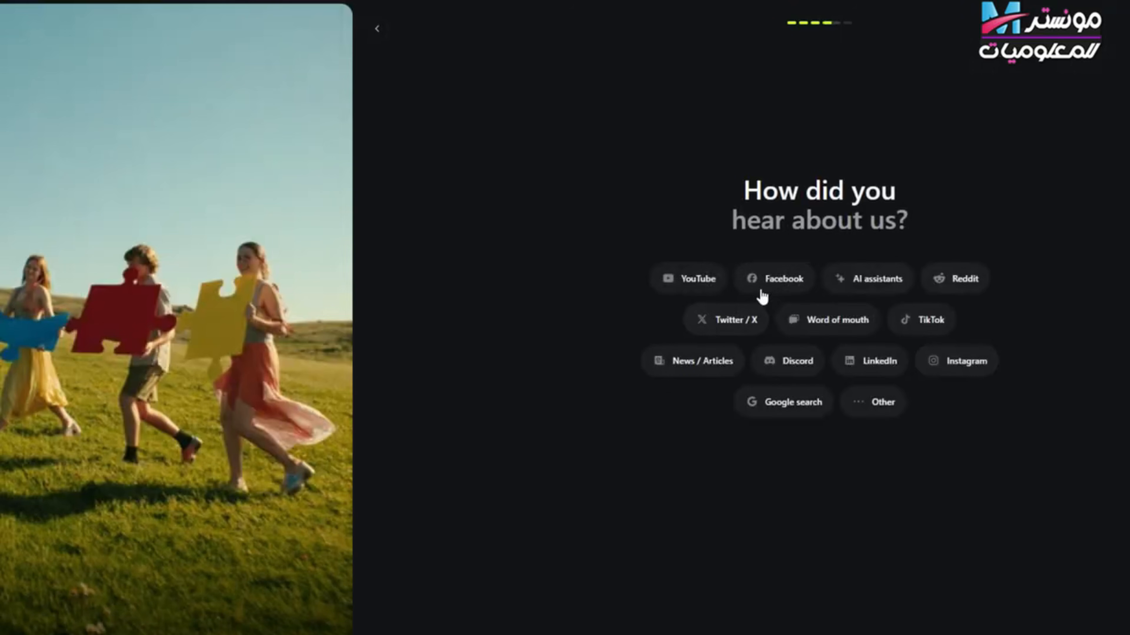
{"action": "left_click", "coordinate": [703, 283]}
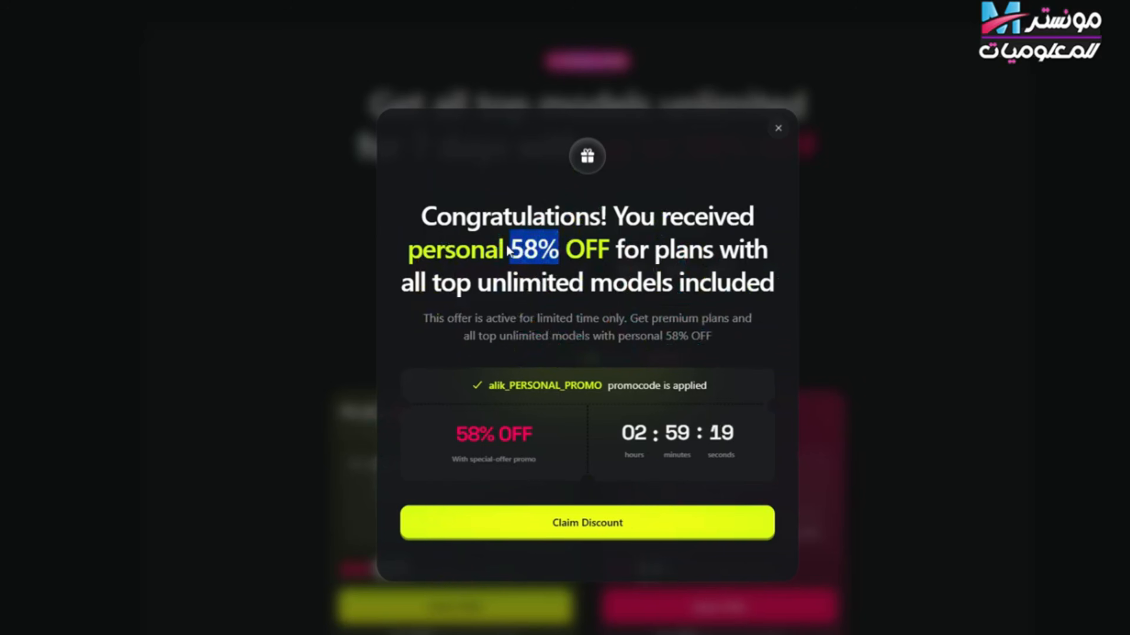
Step: Review the personal 58% discount offer and its applied promo code, and dismiss the offer
{"action": "left_click_drag", "start_coordinate": [613, 282], "coordinate": [566, 249]}
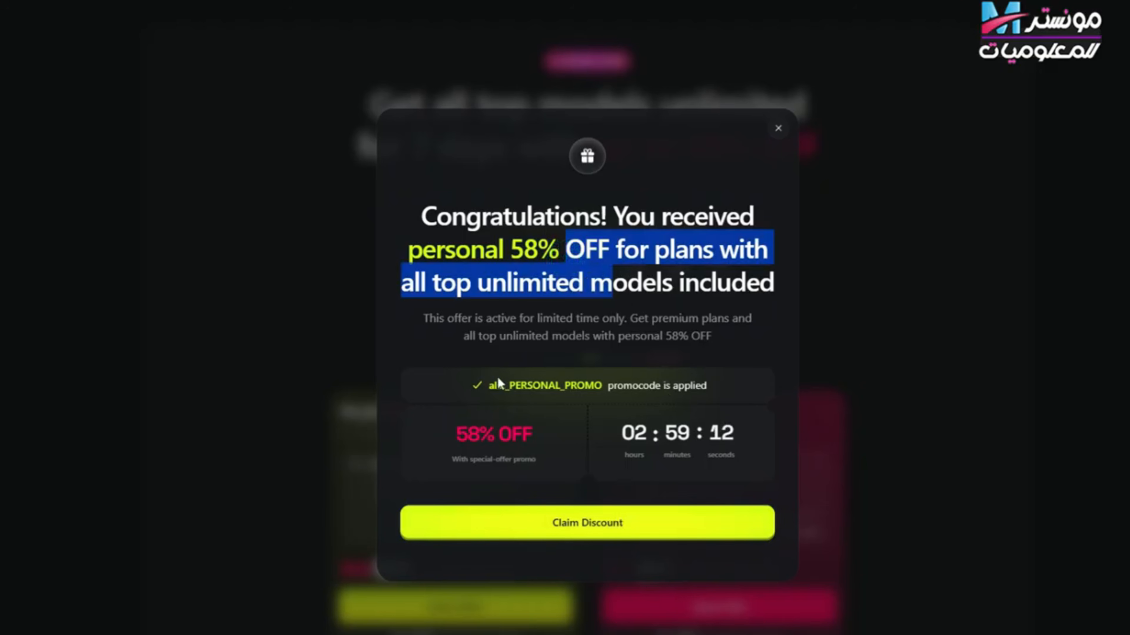
{"action": "left_click", "coordinate": [477, 391]}
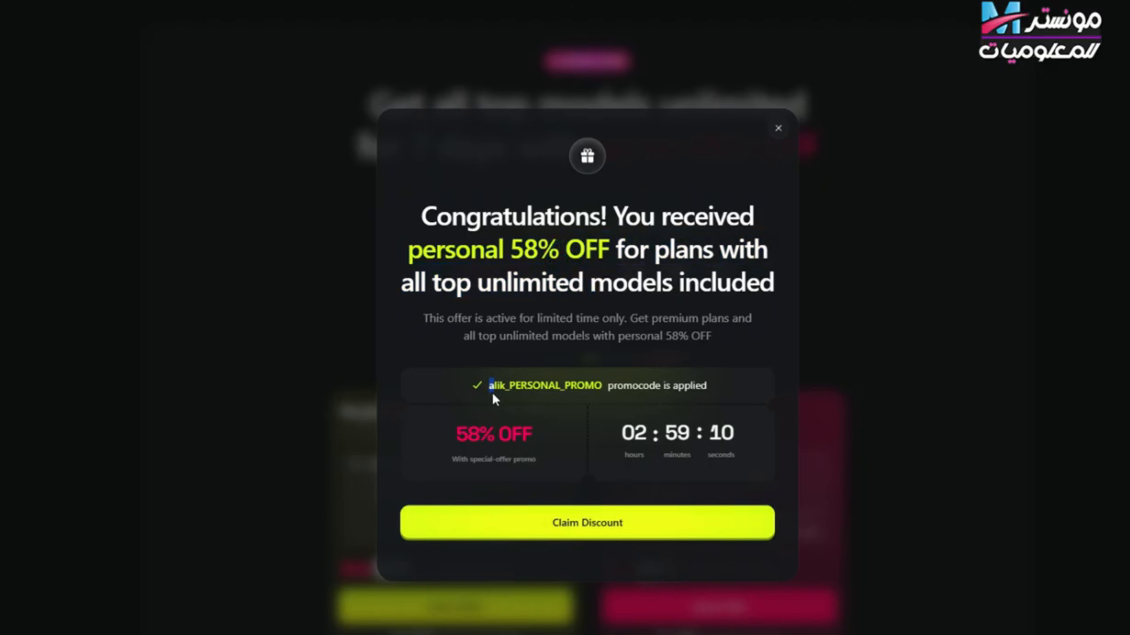
{"action": "left_click", "coordinate": [459, 431]}
{"action": "left_click", "coordinate": [777, 128]}
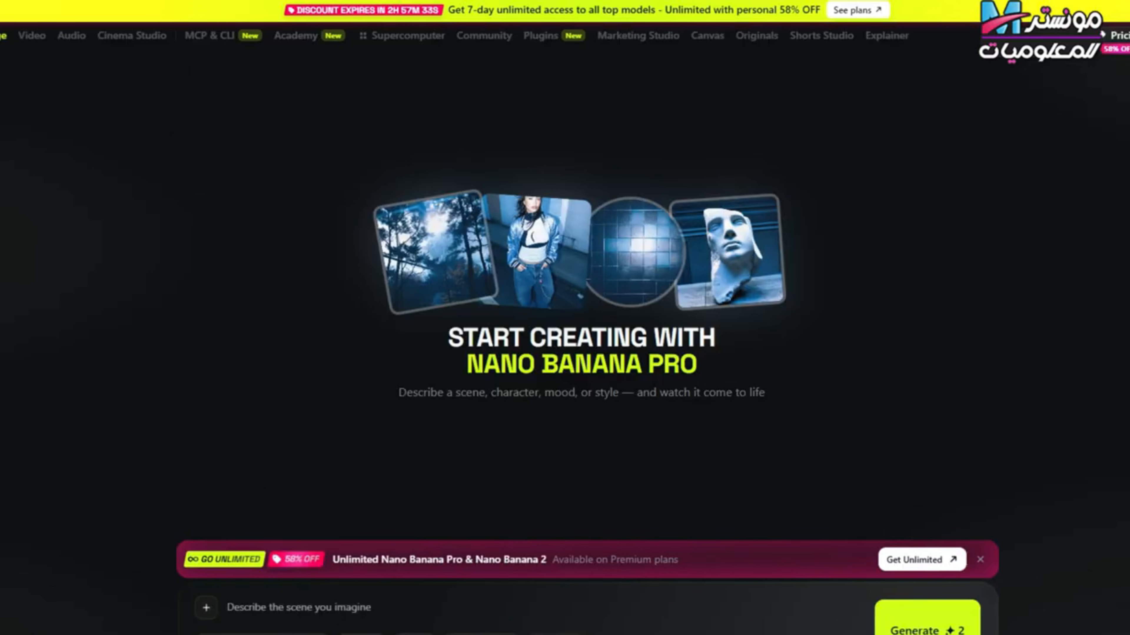
Step: Keep Nano Banana Pro as the image model and enter the prompt "ولد مشهد انمي لقتال بين ساموراي"
{"action": "left_click", "coordinate": [262, 632]}
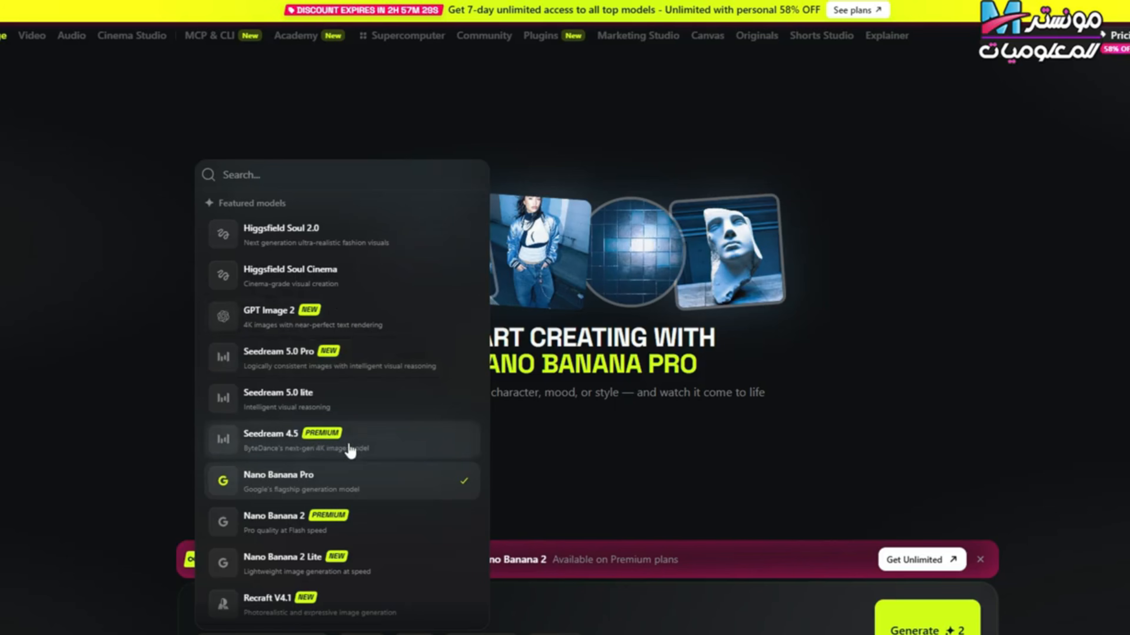
{"action": "scroll", "coordinate": [307, 541], "scroll_direction": "down", "scroll_amount": 2}
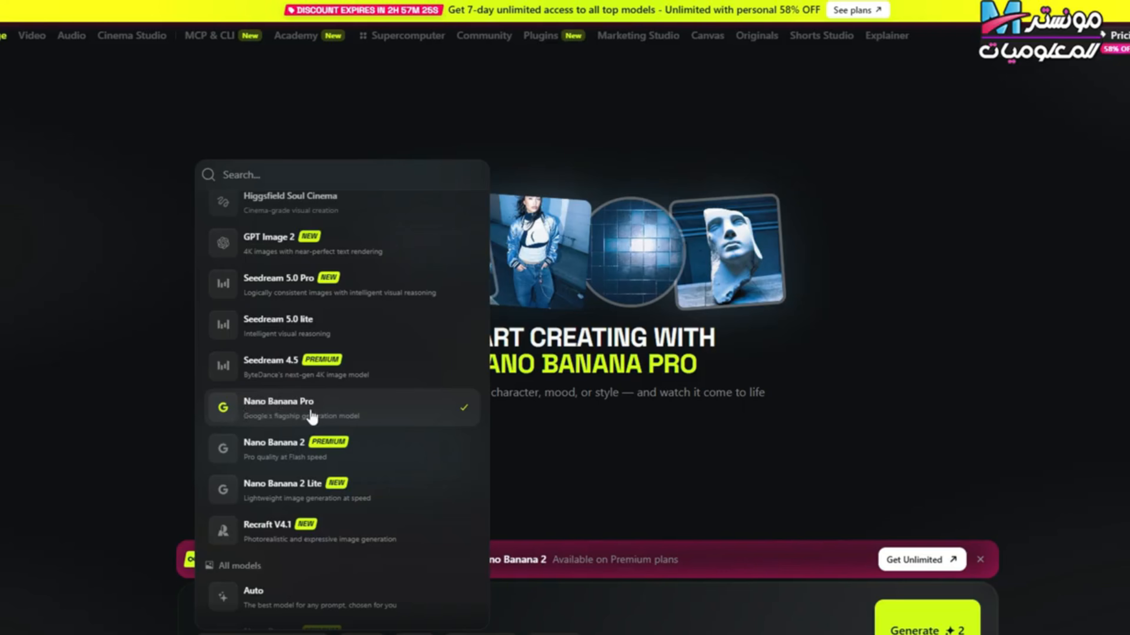
{"action": "left_click", "coordinate": [311, 334]}
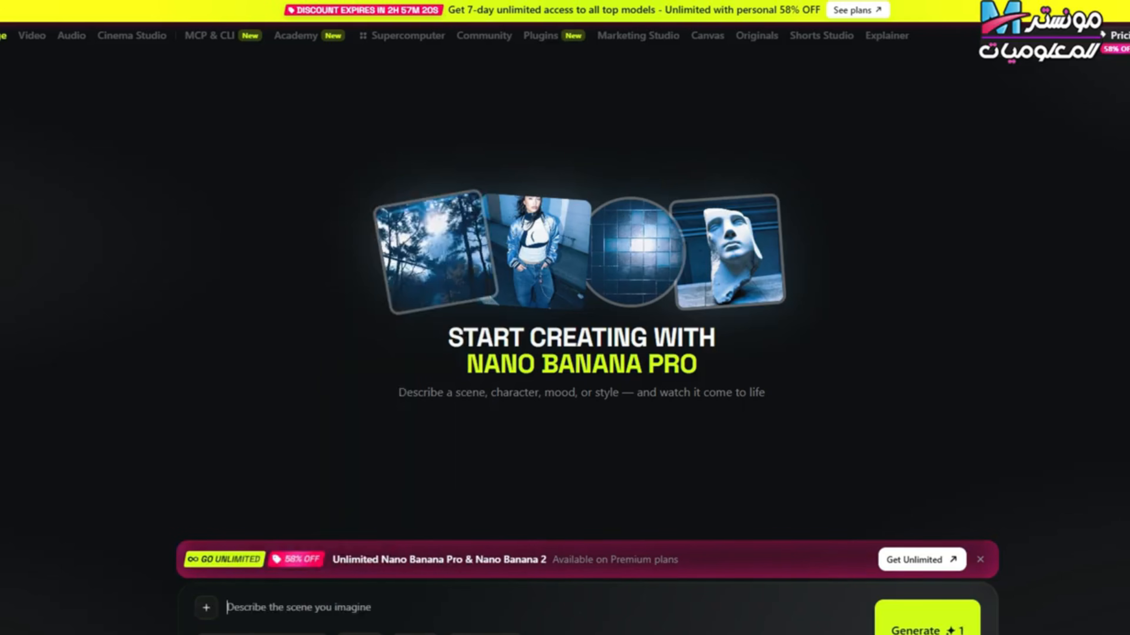
{"action": "left_click", "coordinate": [416, 634]}
{"action": "left_click", "coordinate": [565, 611]}
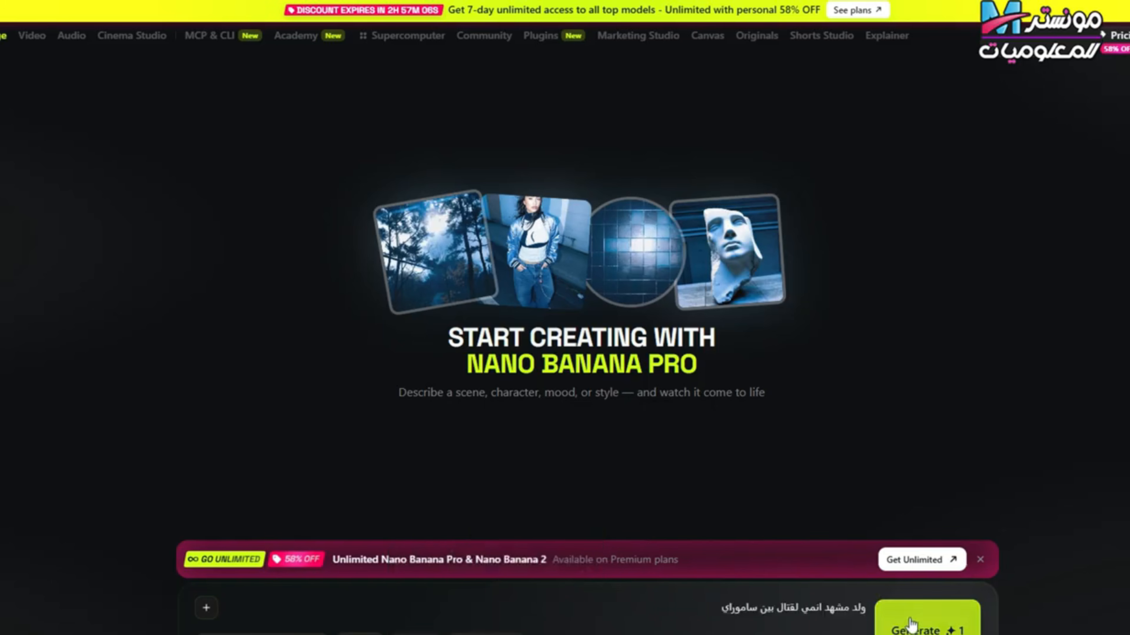
Step: Generate the samurai image at a 16:9 aspect ratio with "دقة سنمائية" appended to the prompt
{"action": "left_click", "coordinate": [426, 631]}
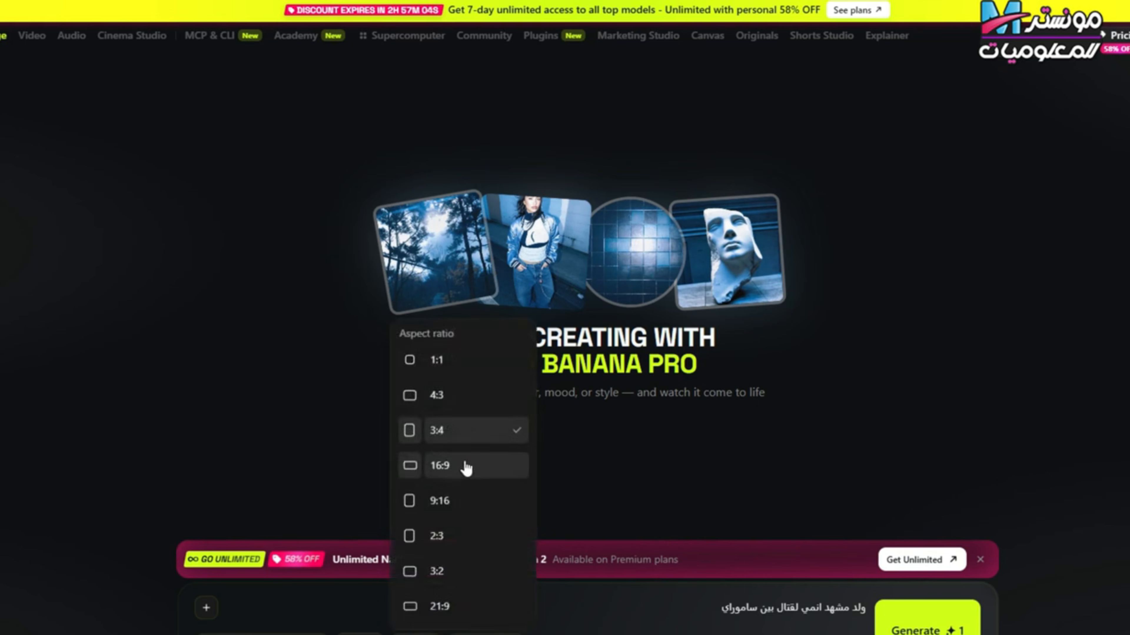
{"action": "left_click", "coordinate": [469, 469]}
{"action": "left_click", "coordinate": [660, 616]}
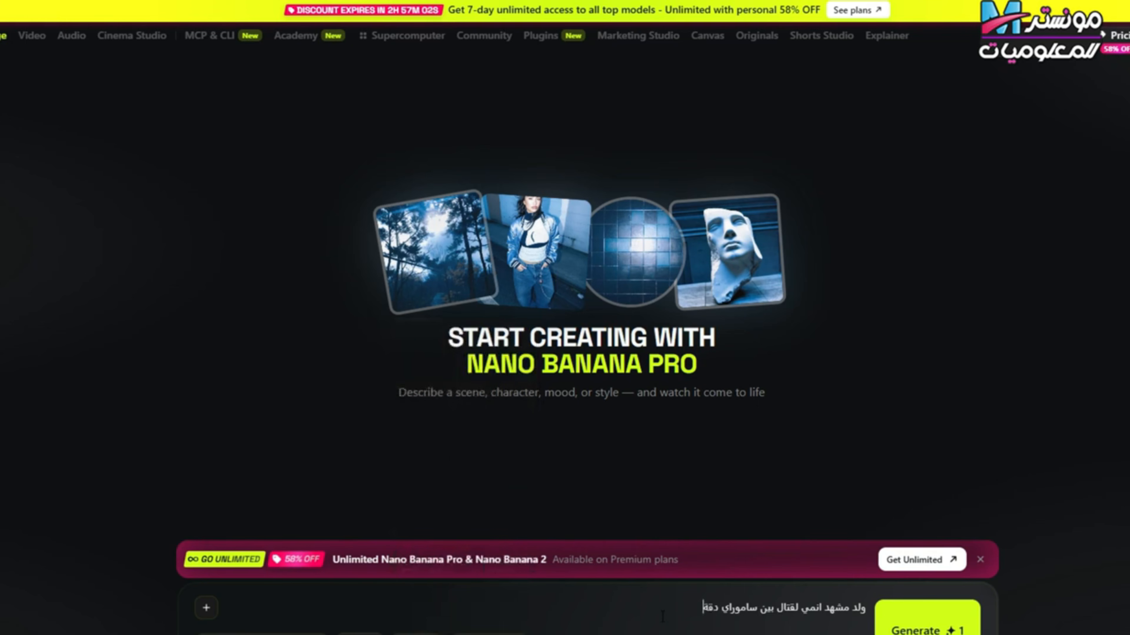
{"action": "key", "text": "Return"}
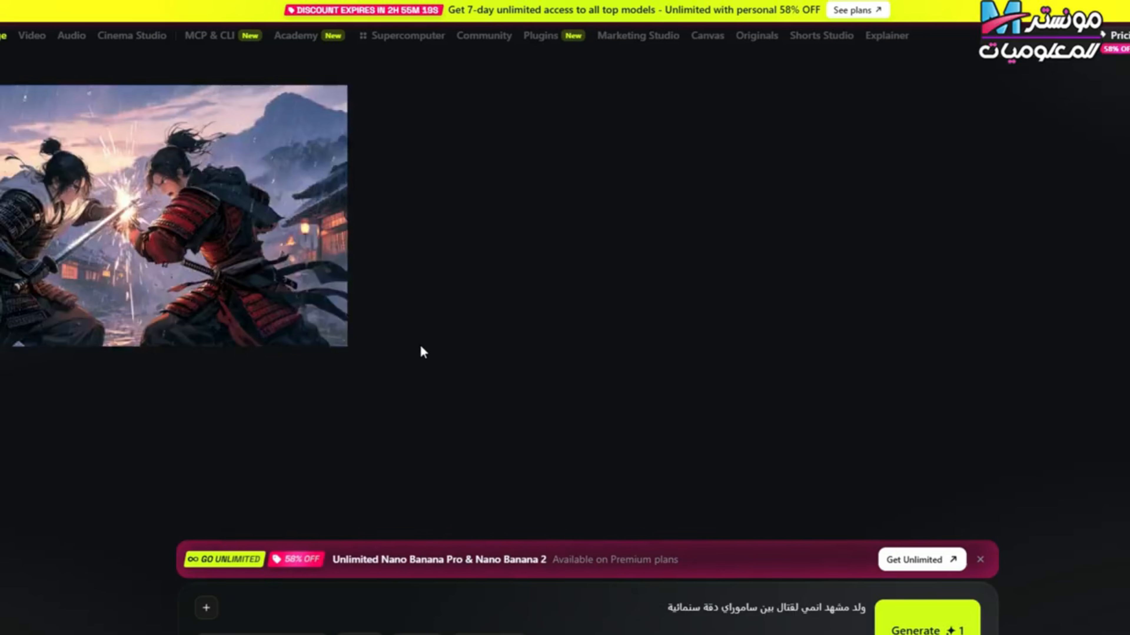
{"action": "mouse_move", "coordinate": [262, 244]}
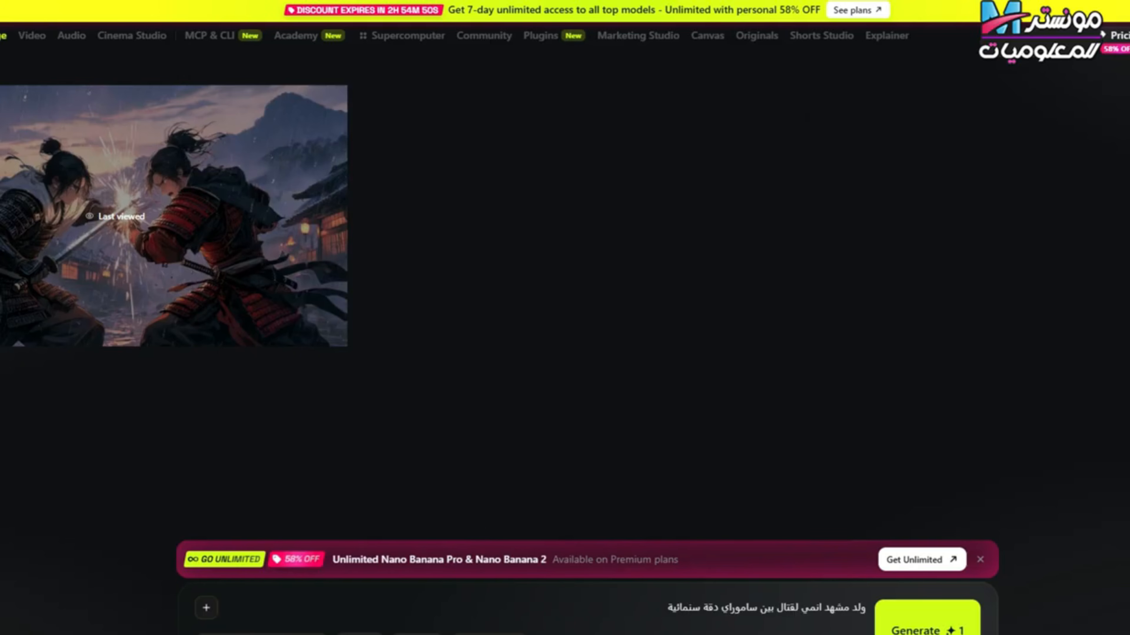
Step: Open the pricing plans, review the $0 one-day free trial terms and start its checkout
{"action": "left_click", "coordinate": [1126, 36]}
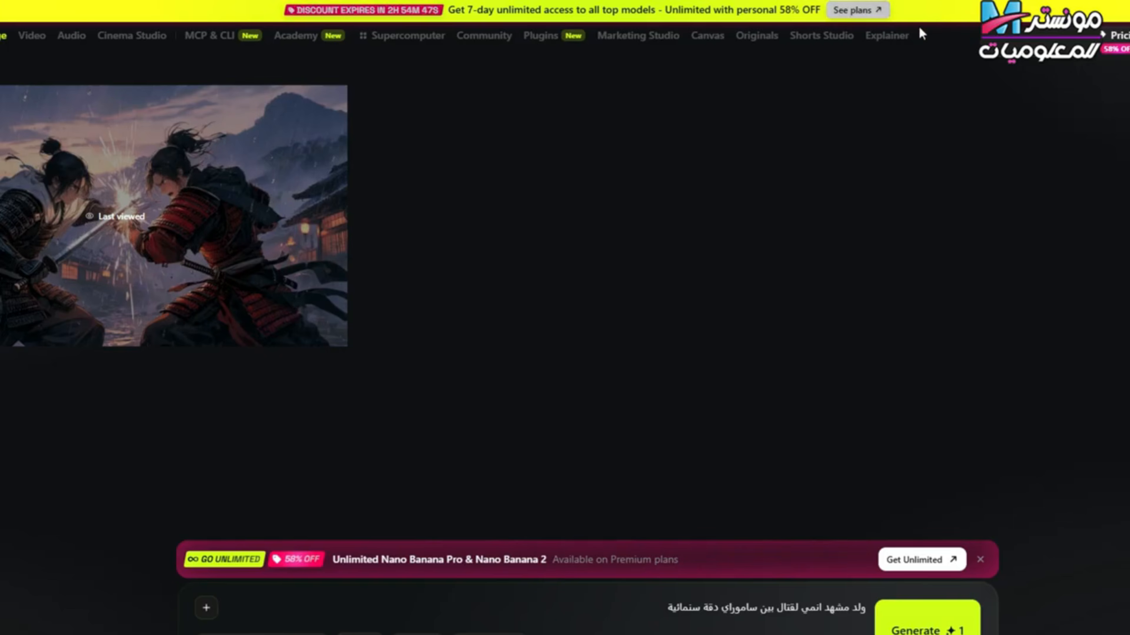
{"action": "left_click", "coordinate": [858, 10]}
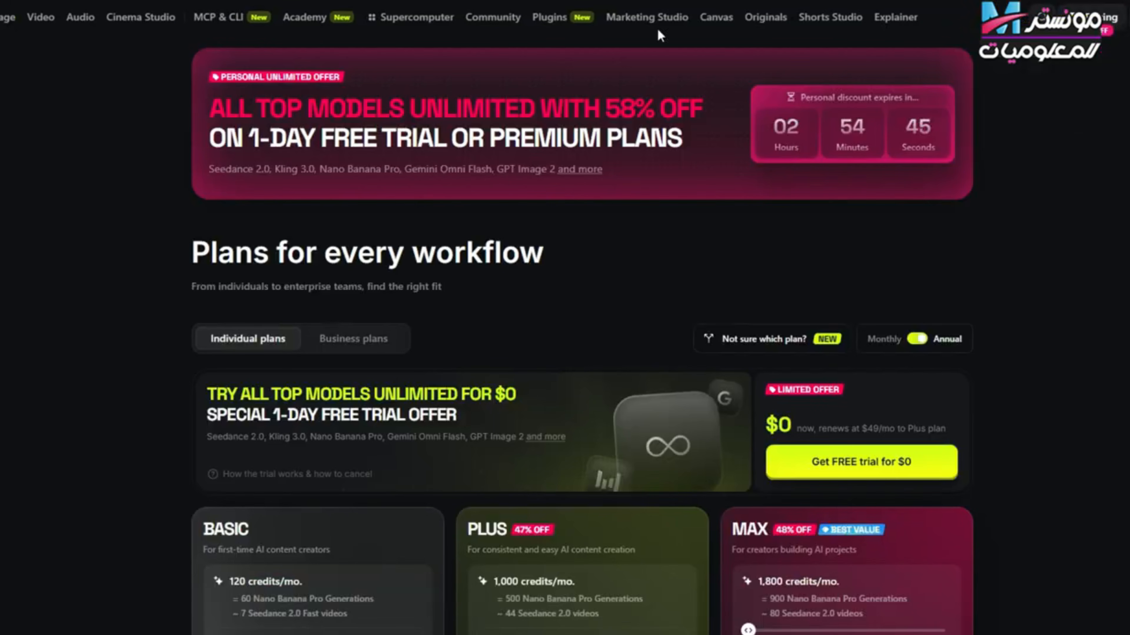
{"action": "scroll", "coordinate": [701, 351], "scroll_direction": "down", "scroll_amount": 3}
{"action": "left_click_drag", "start_coordinate": [767, 240], "coordinate": [865, 244]}
{"action": "left_click", "coordinate": [823, 271]}
{"action": "left_click_drag", "start_coordinate": [761, 278], "coordinate": [794, 272]}
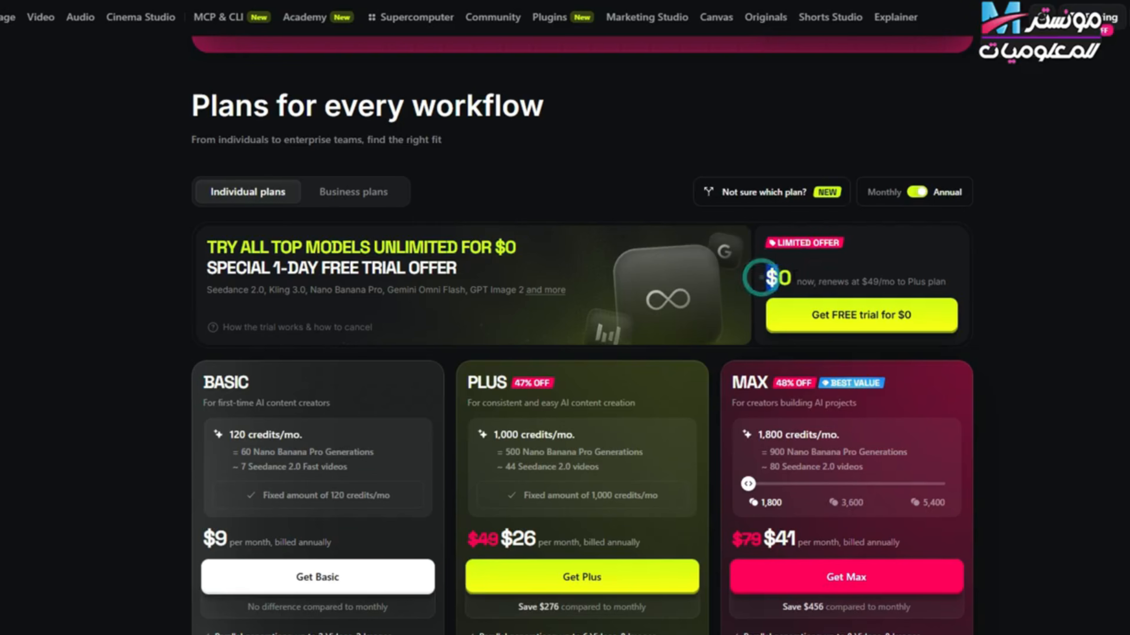
{"action": "triple_click", "coordinate": [862, 282]}
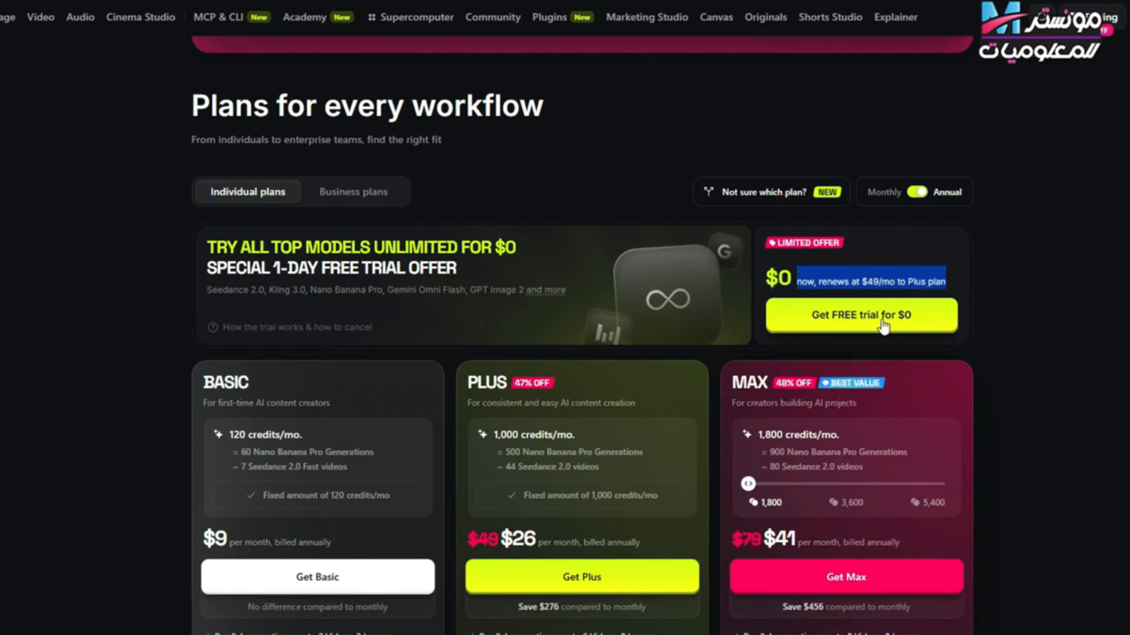
{"action": "left_click", "coordinate": [850, 318]}
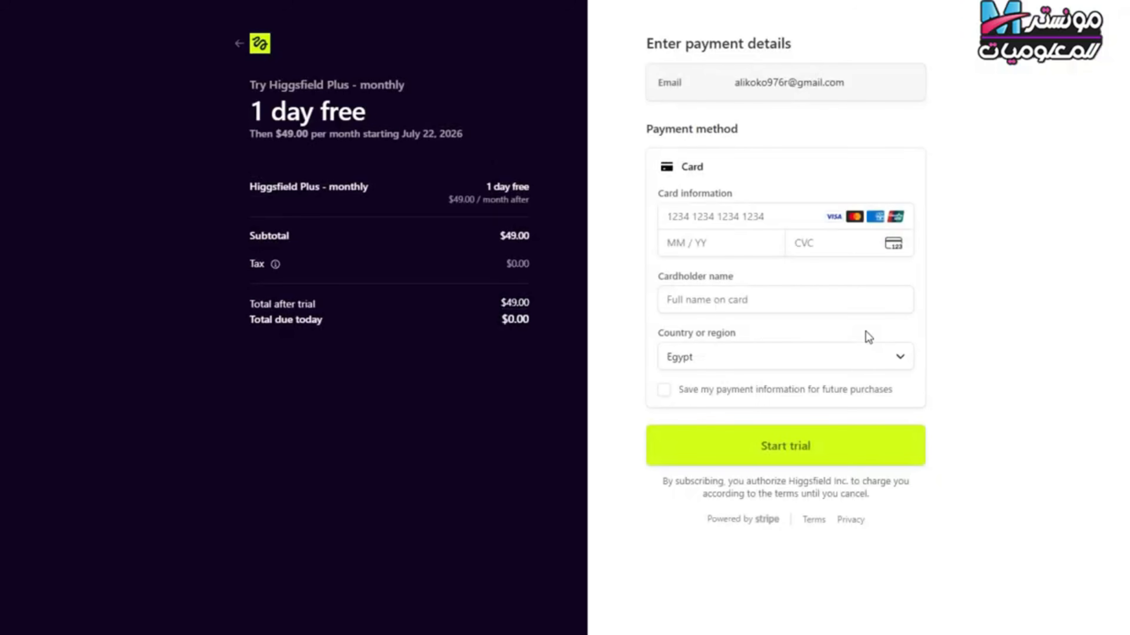
Step: Examine the trial checkout's cardholder field, total after trial and total due today
{"action": "left_click", "coordinate": [739, 305]}
{"action": "left_click", "coordinate": [1079, 266]}
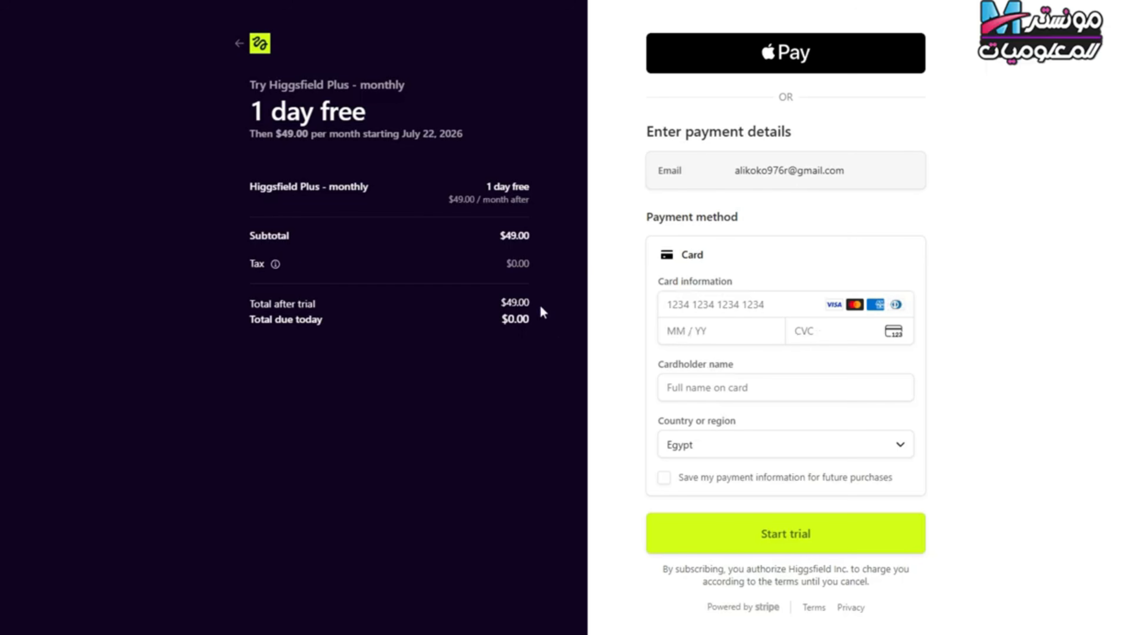
{"action": "left_click", "coordinate": [518, 303]}
{"action": "left_click_drag", "start_coordinate": [531, 301], "coordinate": [247, 328]}
{"action": "left_click", "coordinate": [487, 324]}
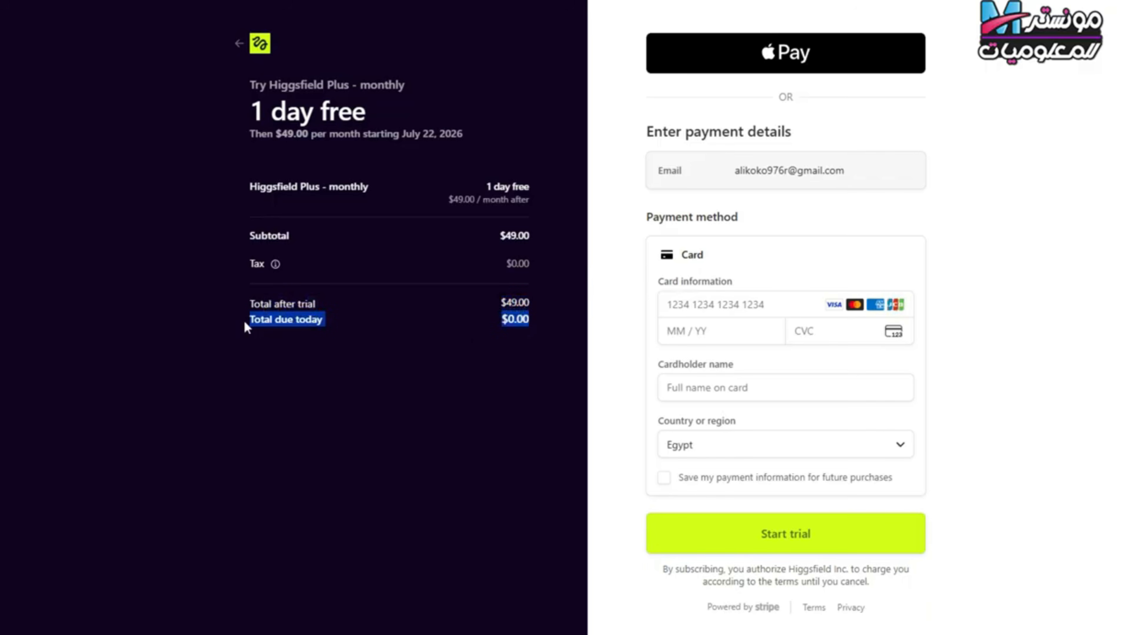
Step: Examine the trial checkout's total after trial, one-day free heading and subtotal for the Higgsfield Plus monthly plan
{"action": "left_click", "coordinate": [507, 336]}
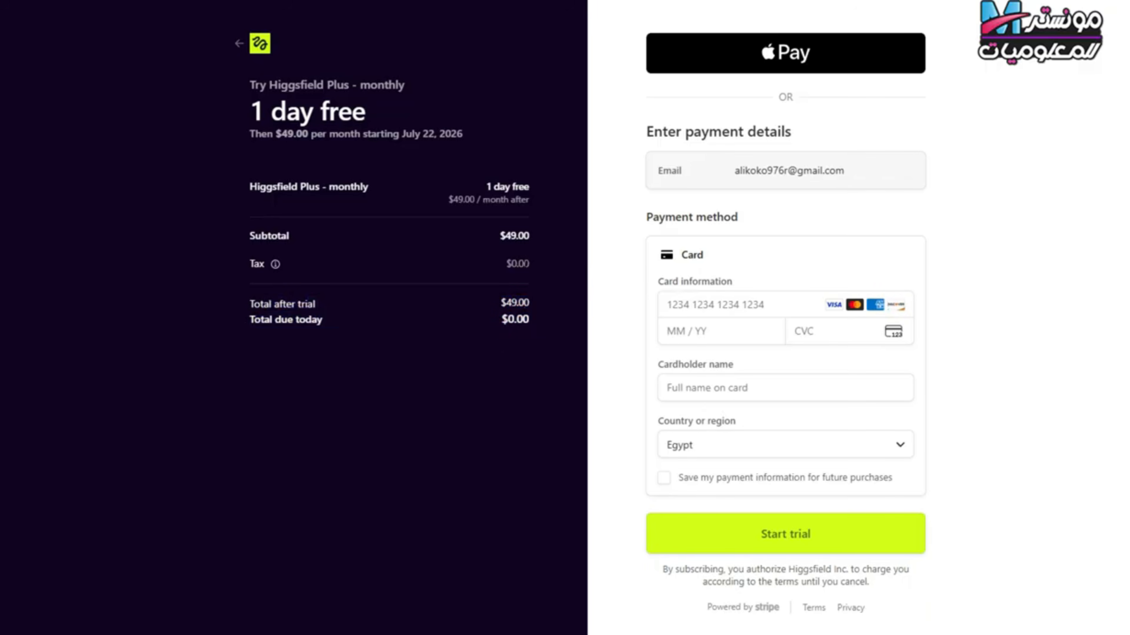
{"action": "left_click_drag", "start_coordinate": [534, 302], "coordinate": [250, 304]}
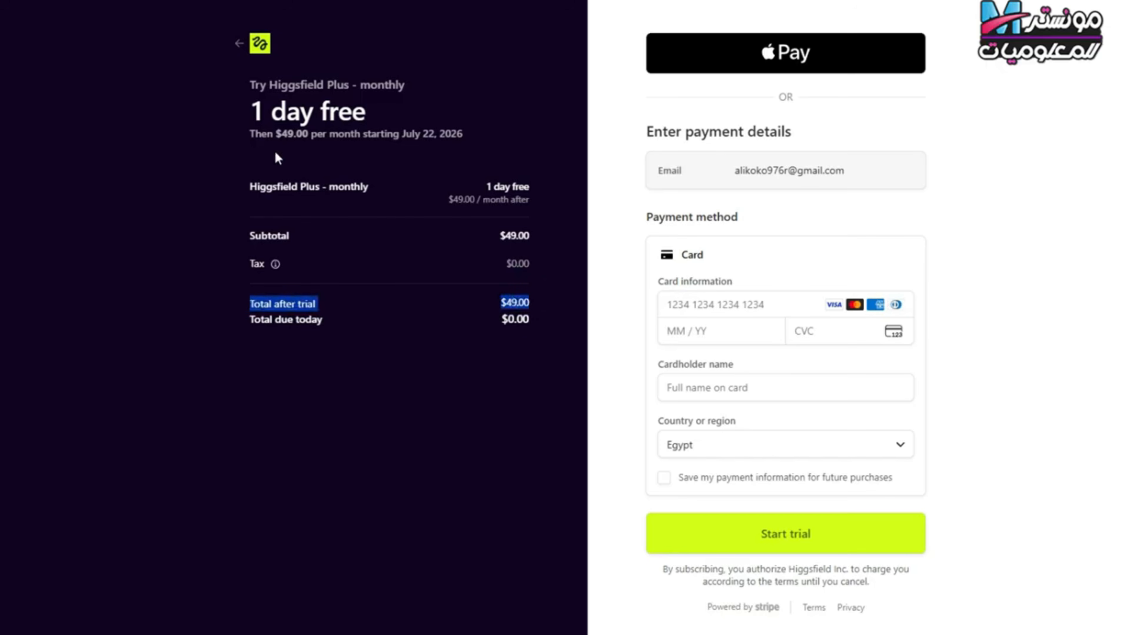
{"action": "left_click", "coordinate": [217, 106]}
{"action": "mouse_move", "coordinate": [240, 107]}
{"action": "left_mouse_down"}
{"action": "mouse_move", "coordinate": [354, 111]}
{"action": "mouse_move", "coordinate": [249, 114]}
{"action": "left_mouse_up"}
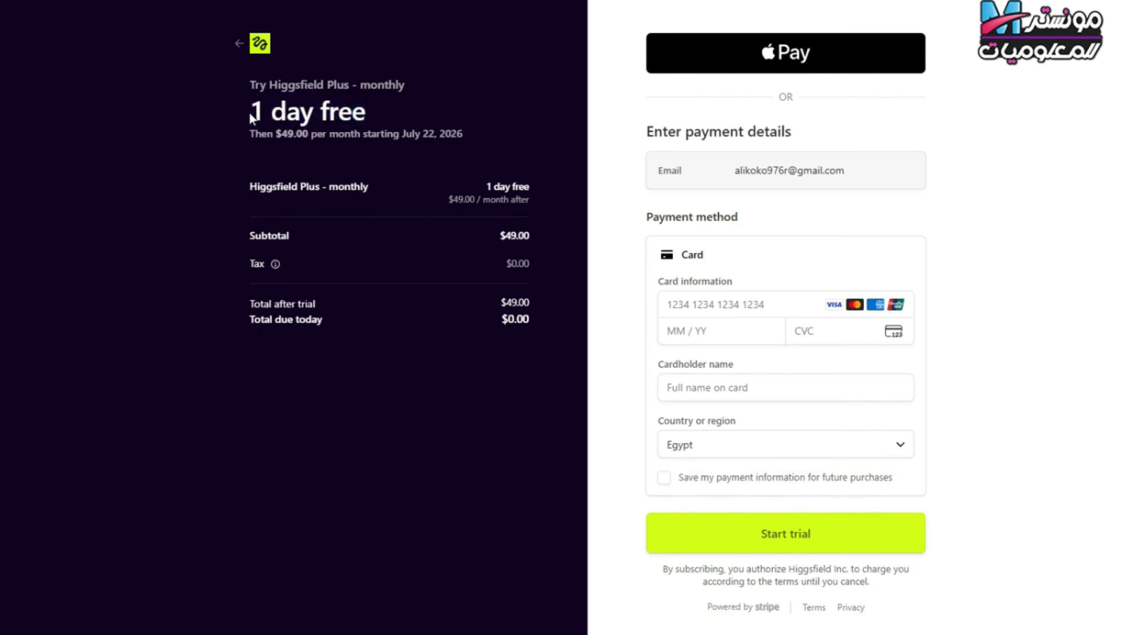
{"action": "left_click_drag", "start_coordinate": [365, 111], "coordinate": [261, 115]}
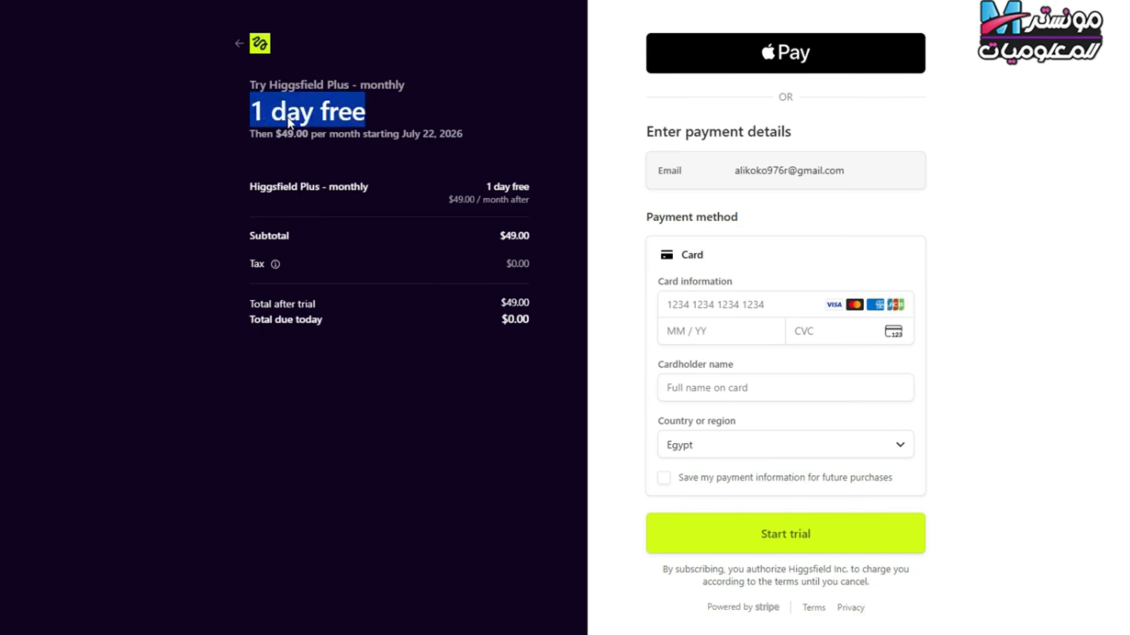
{"action": "left_click", "coordinate": [335, 178]}
{"action": "left_click", "coordinate": [516, 234]}
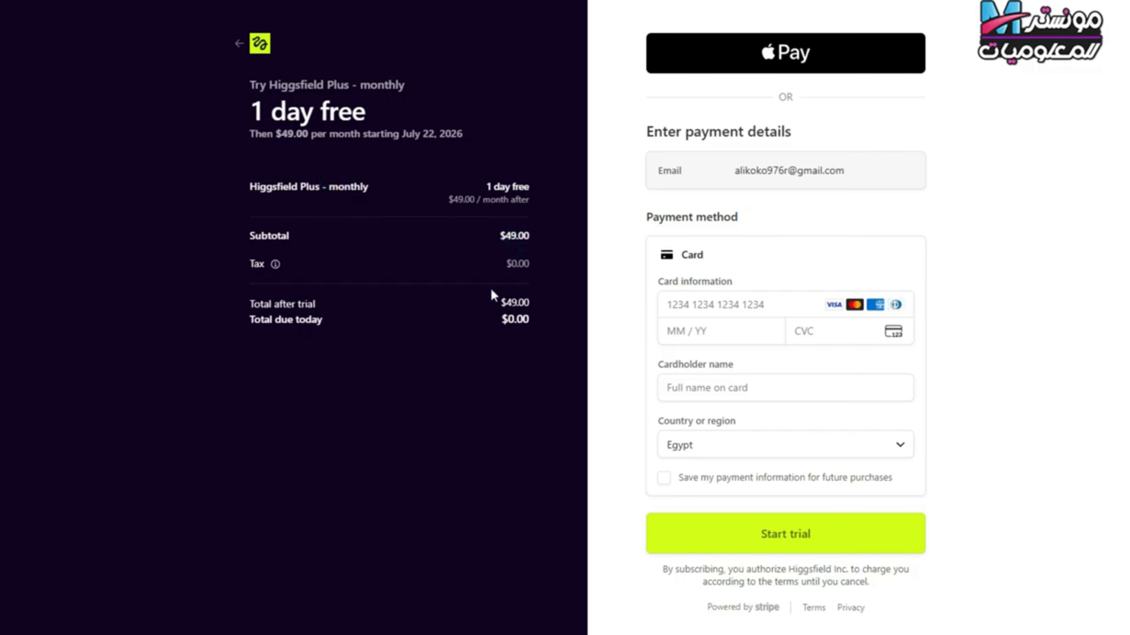
{"action": "left_click", "coordinate": [488, 304]}
{"action": "left_click_drag", "start_coordinate": [361, 112], "coordinate": [261, 111]}
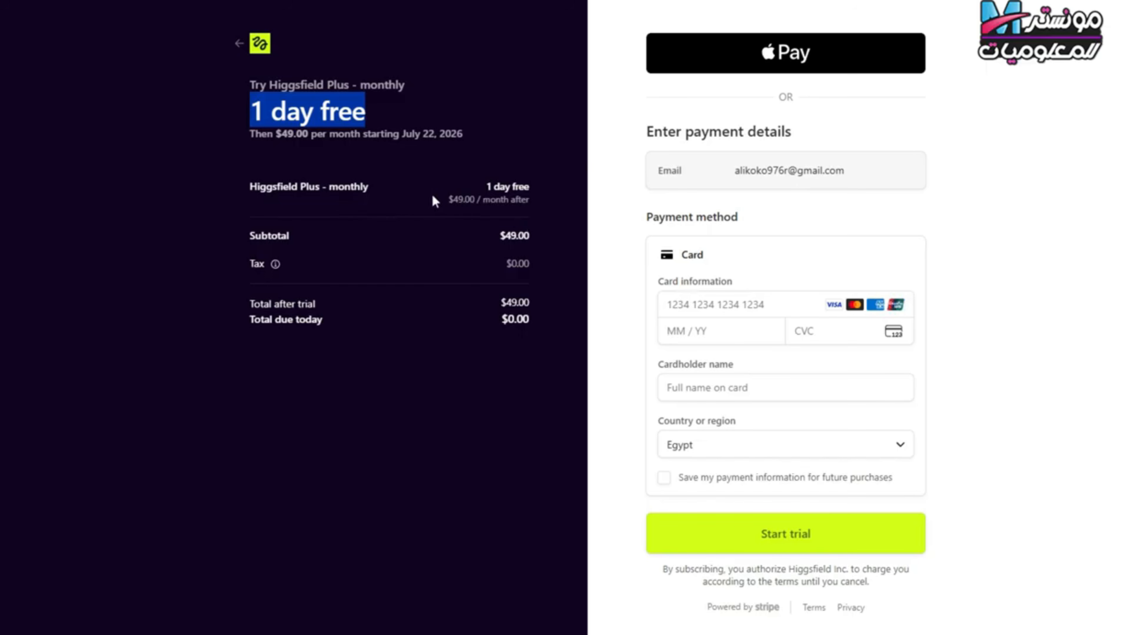
{"action": "left_click", "coordinate": [660, 293]}
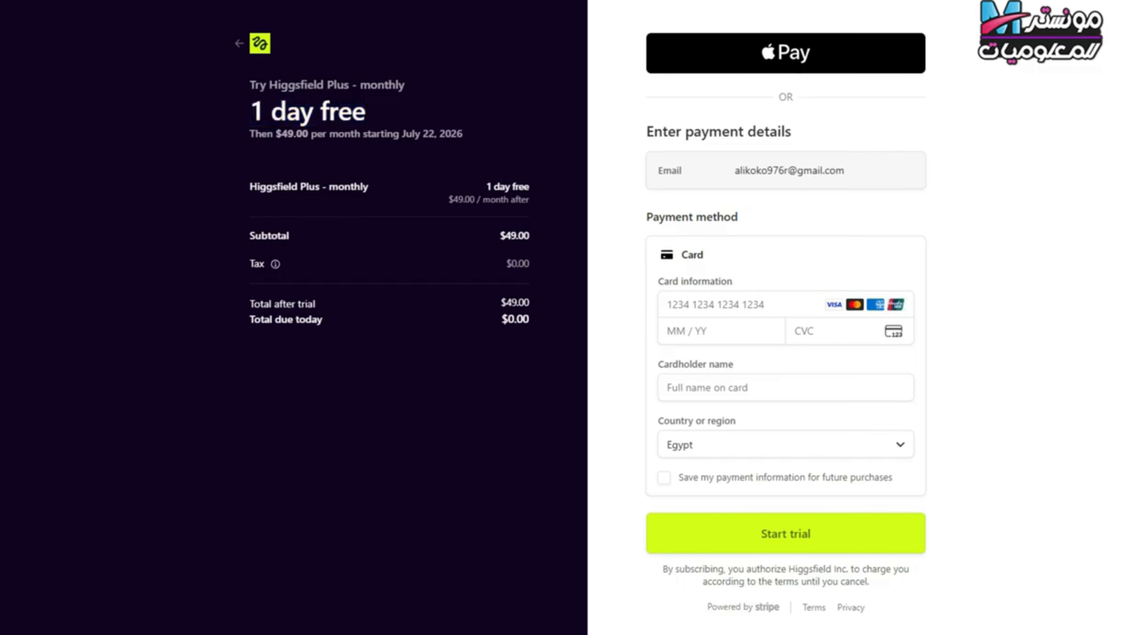
Step: Fill in the payment card information, start the trial and read the bank verification notice
{"action": "left_click", "coordinate": [736, 305]}
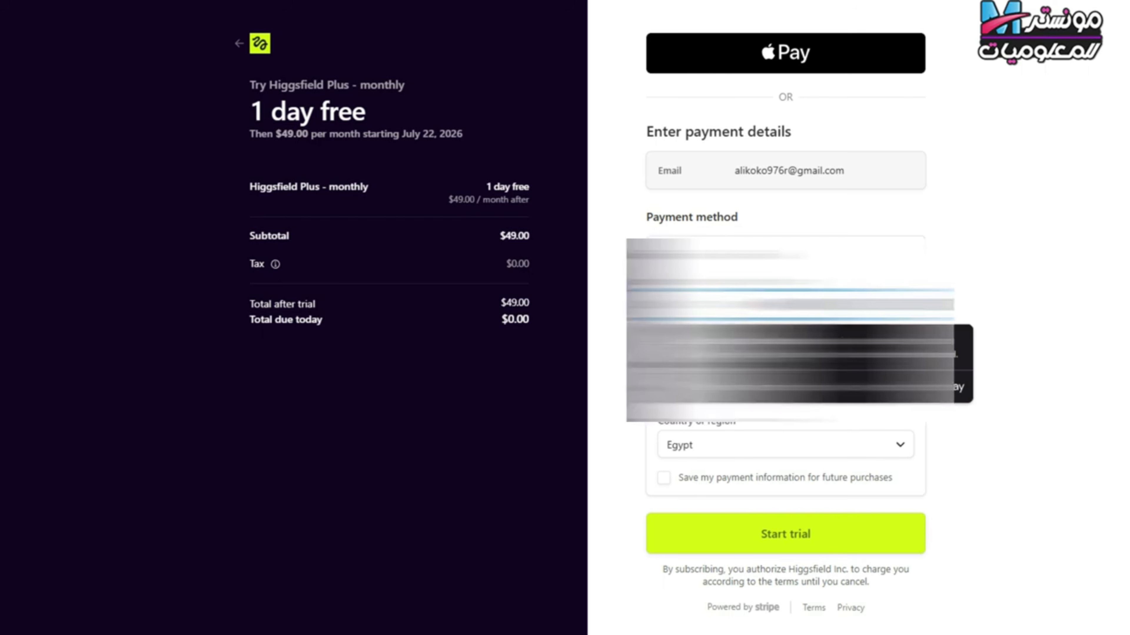
{"action": "key", "text": "Tab"}
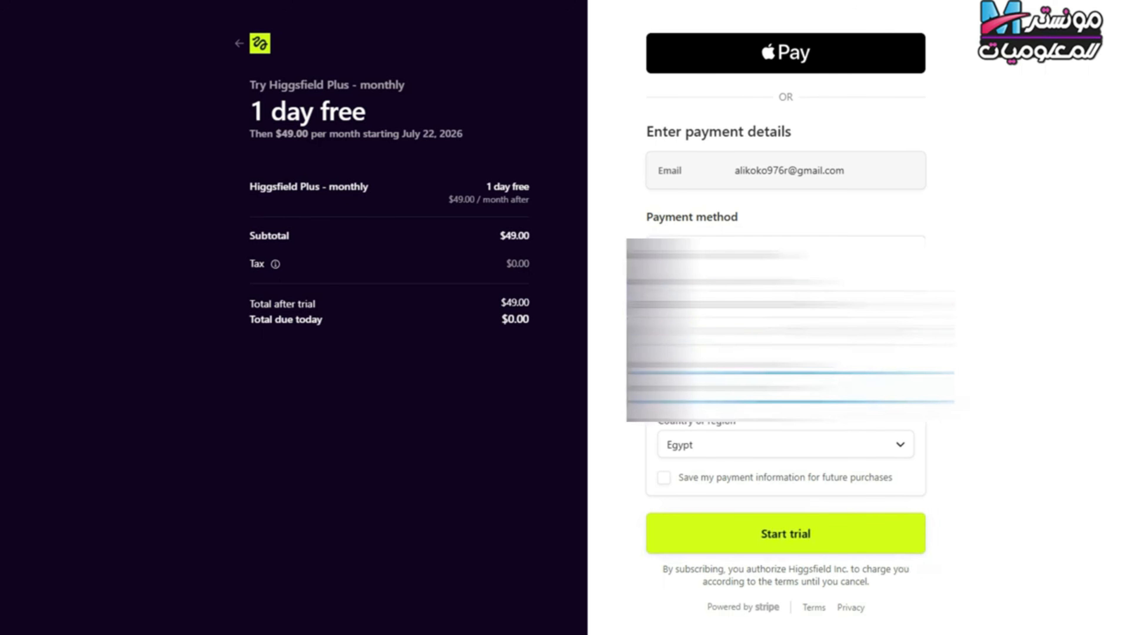
{"action": "left_click", "coordinate": [751, 543]}
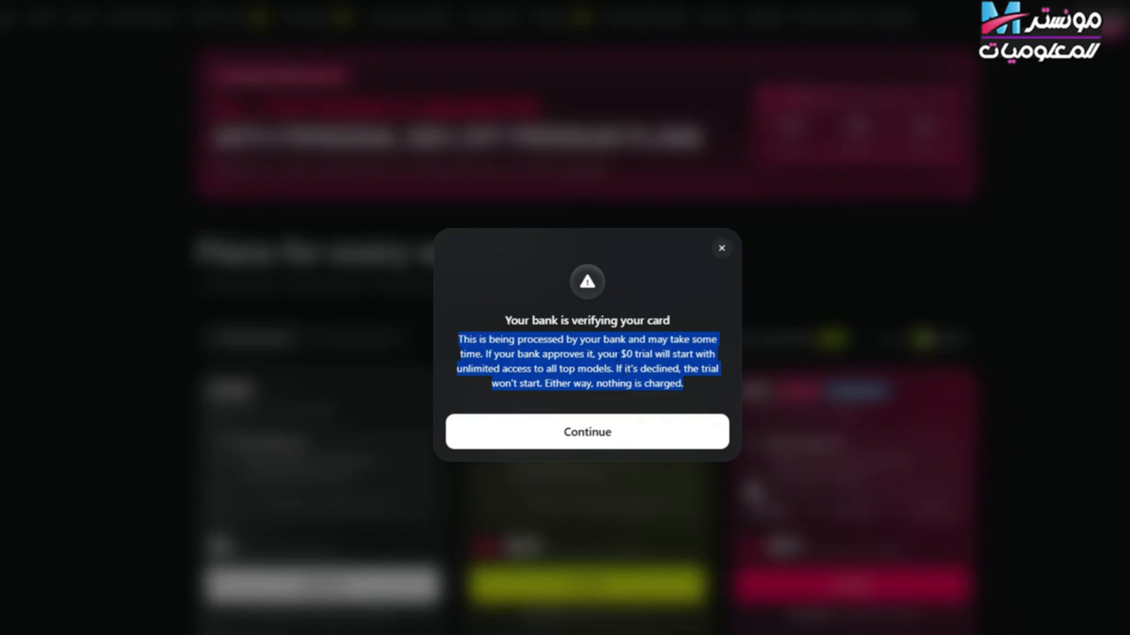
{"action": "mouse_move", "coordinate": [597, 354]}
{"action": "left_mouse_down"}
{"action": "mouse_move", "coordinate": [704, 354]}
{"action": "mouse_move", "coordinate": [711, 393]}
{"action": "mouse_move", "coordinate": [711, 369]}
{"action": "mouse_move", "coordinate": [716, 381]}
{"action": "mouse_move", "coordinate": [595, 354]}
{"action": "left_mouse_up"}
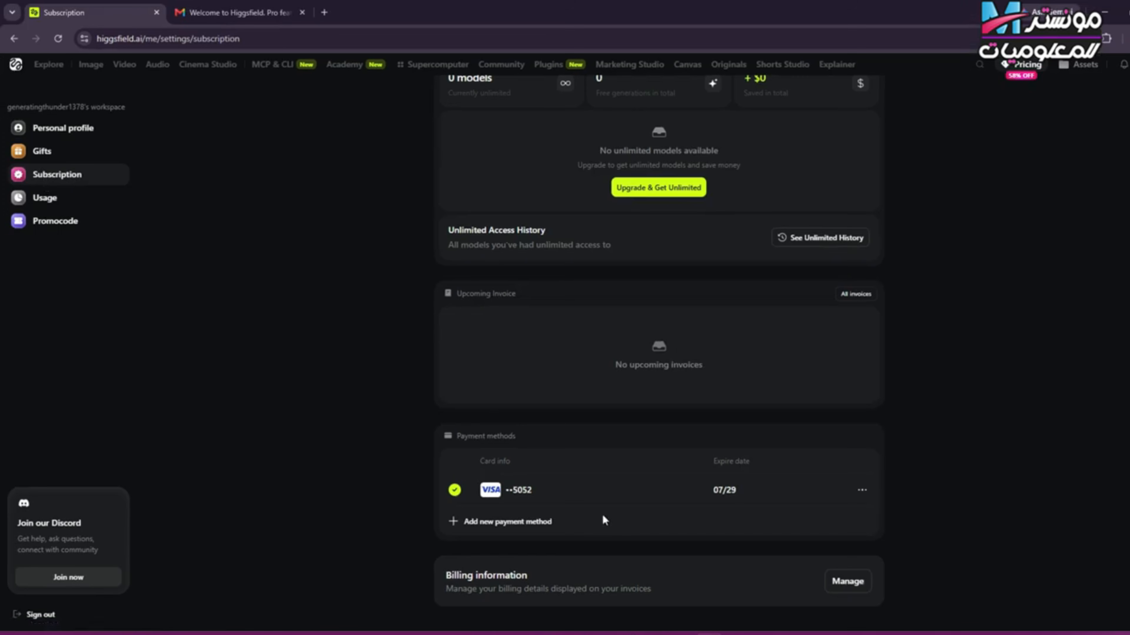
Step: Look at the card removal option for the saved Visa card in the subscription settings' payment methods
{"action": "left_click", "coordinate": [863, 490]}
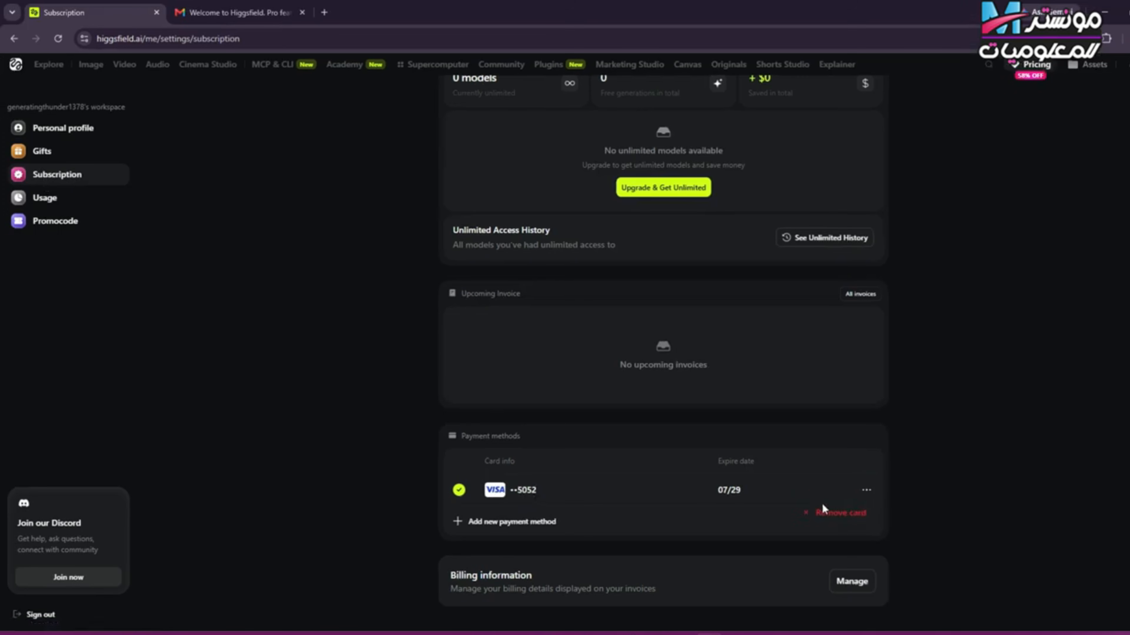
{"action": "left_click", "coordinate": [947, 465]}
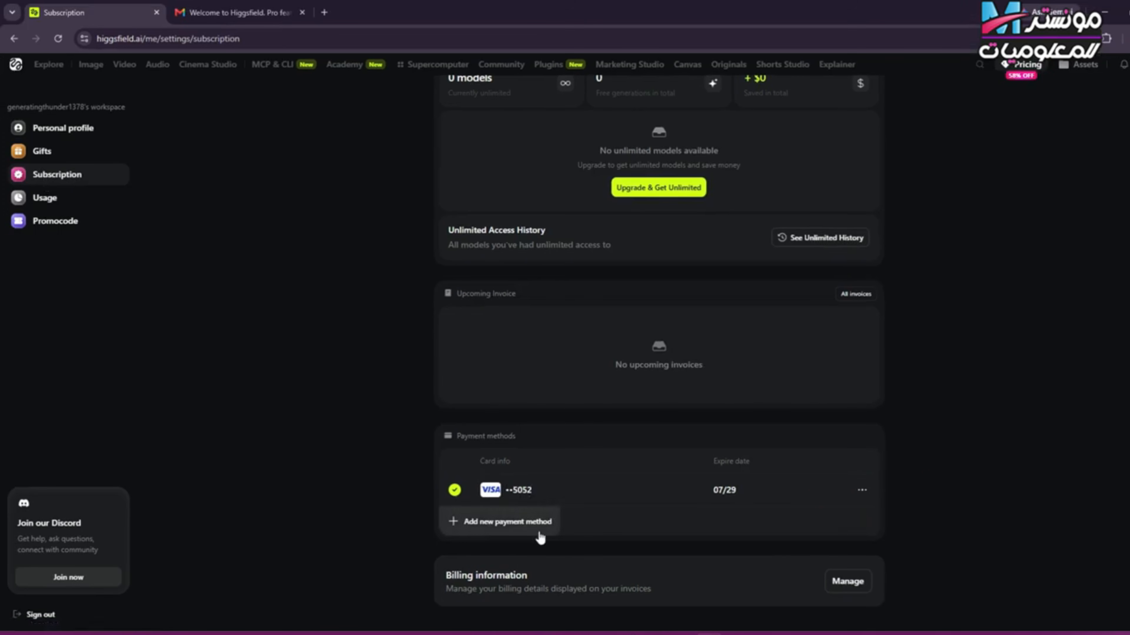
{"action": "left_click_drag", "start_coordinate": [447, 574], "coordinate": [32, 182]}
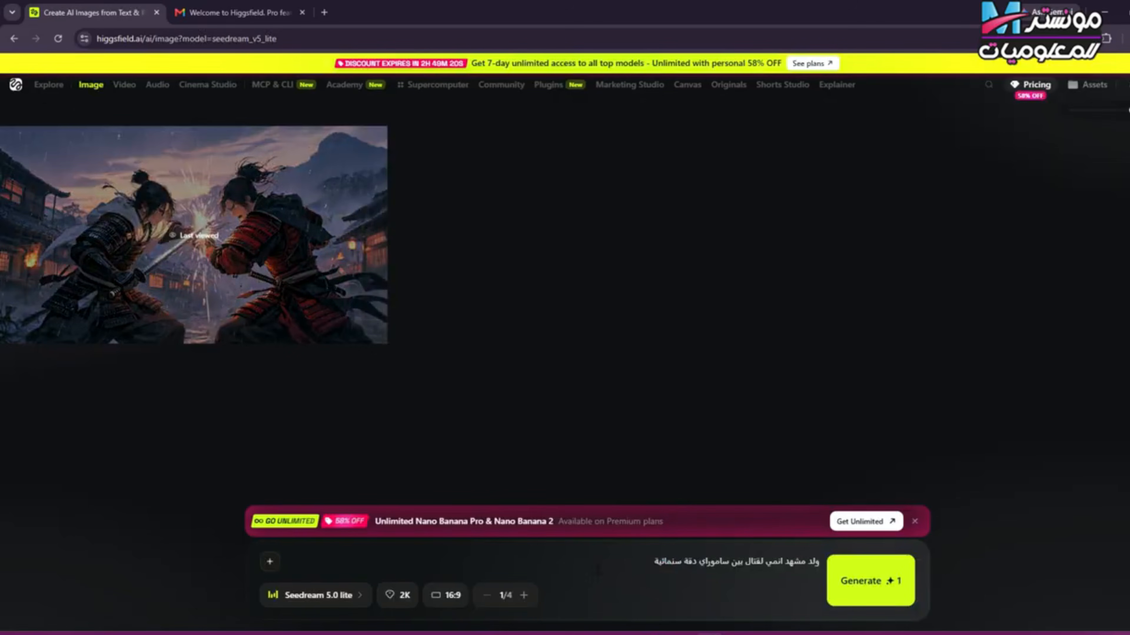
Step: Generate another samurai fight image from the same prompt with Seedream 5.0 lite at 2K and 16:9
{"action": "left_click", "coordinate": [863, 580]}
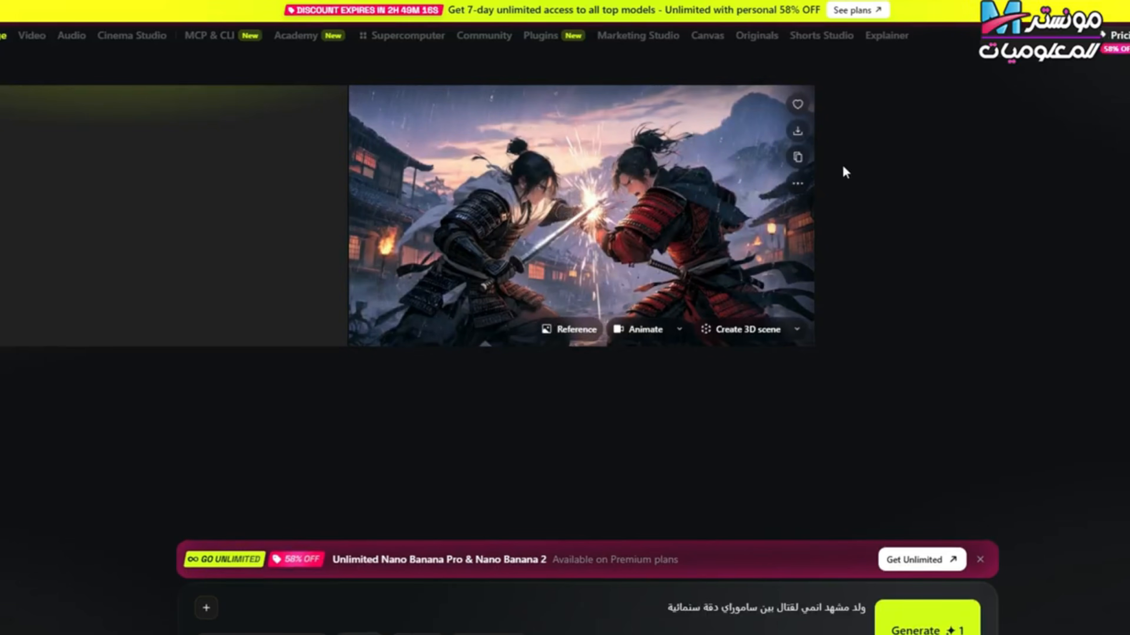
Step: Switch to the YouTube playlist of Higgsfield AI tutorials and browse through its videos
{"action": "mouse_move", "coordinate": [28, 41]}
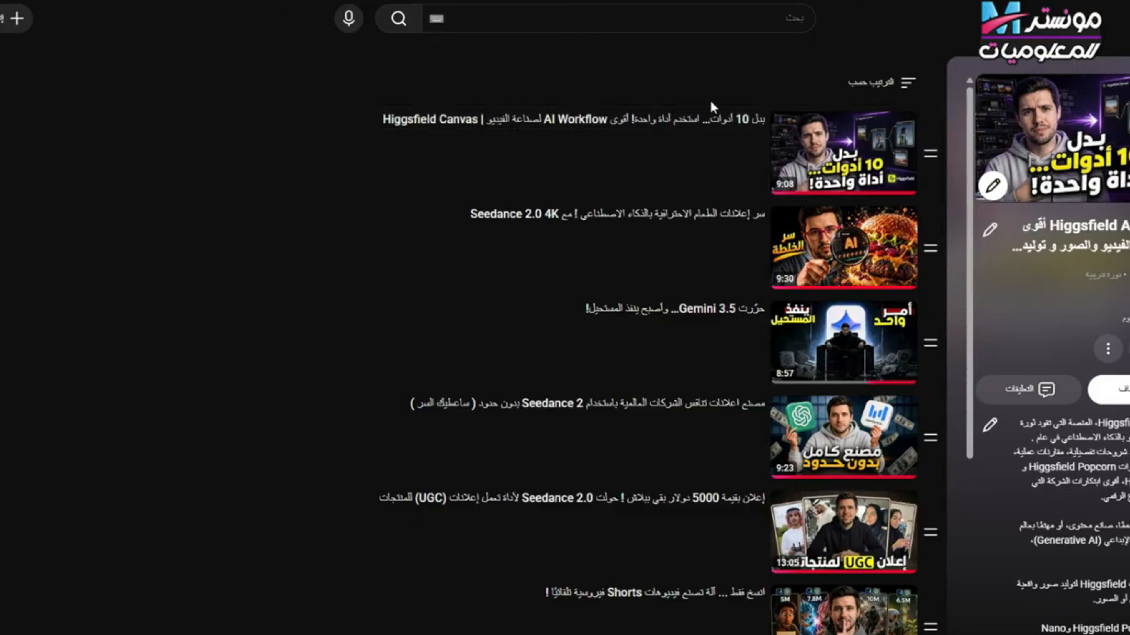
{"action": "scroll", "coordinate": [830, 130], "scroll_direction": "down", "scroll_amount": 15}
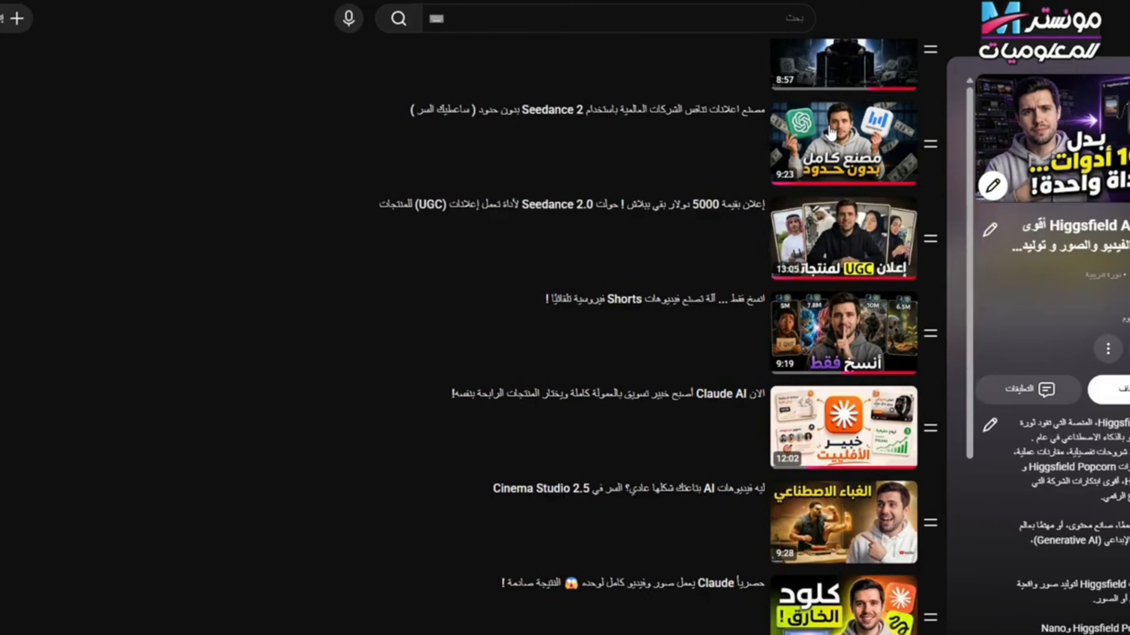
{"action": "scroll", "coordinate": [828, 140], "scroll_direction": "down", "scroll_amount": 5}
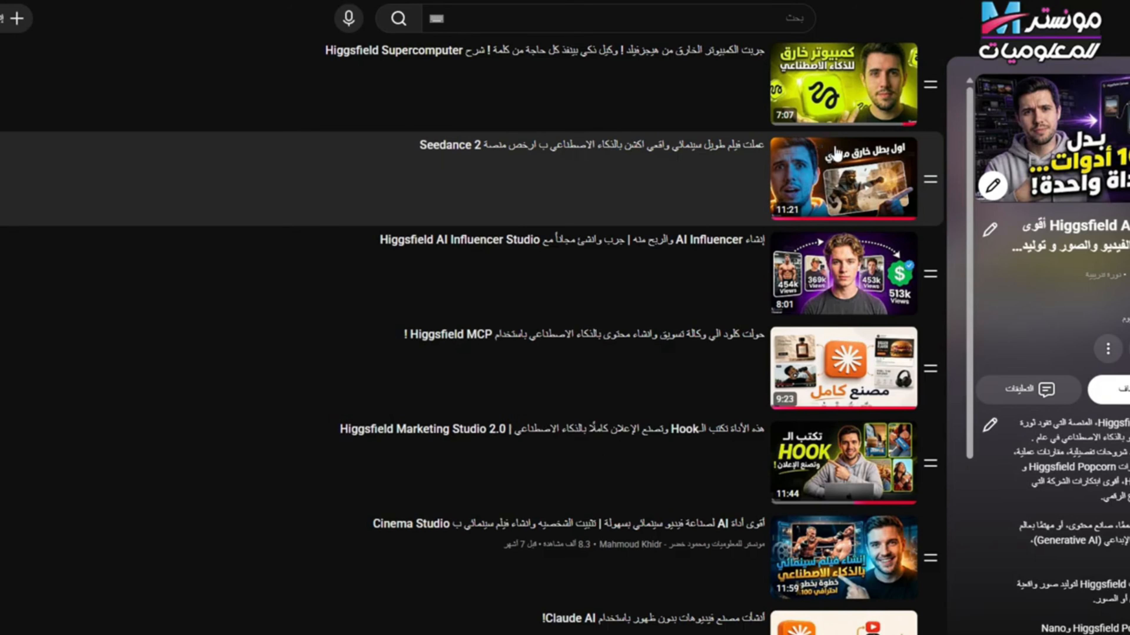
{"action": "scroll", "coordinate": [850, 267], "scroll_direction": "up", "scroll_amount": 4}
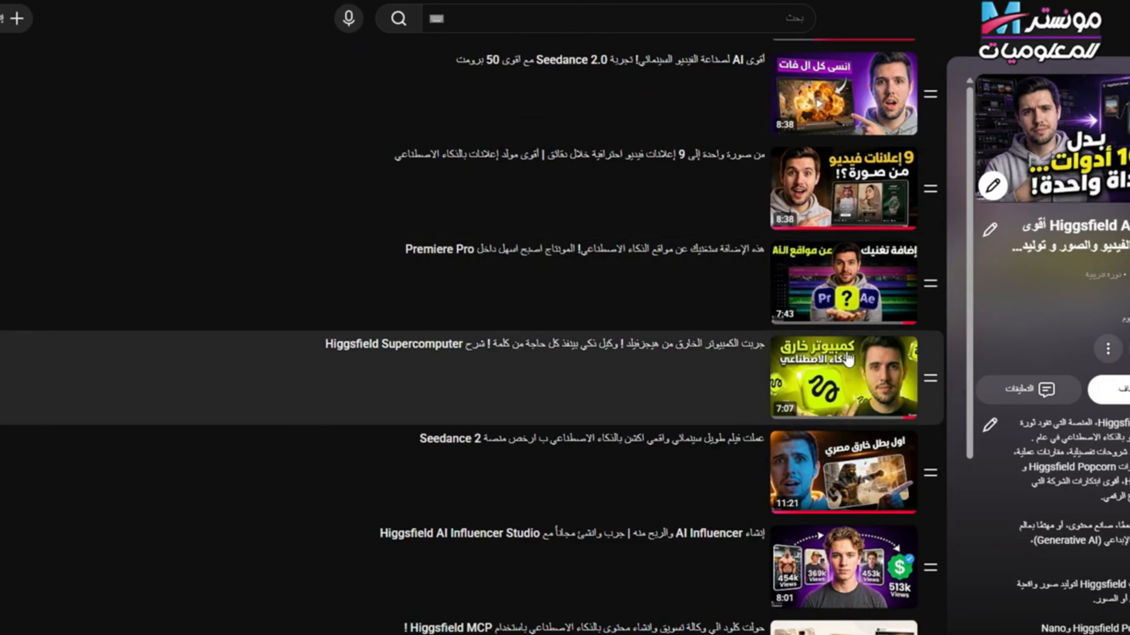
{"action": "scroll", "coordinate": [852, 364], "scroll_direction": "down", "scroll_amount": 5}
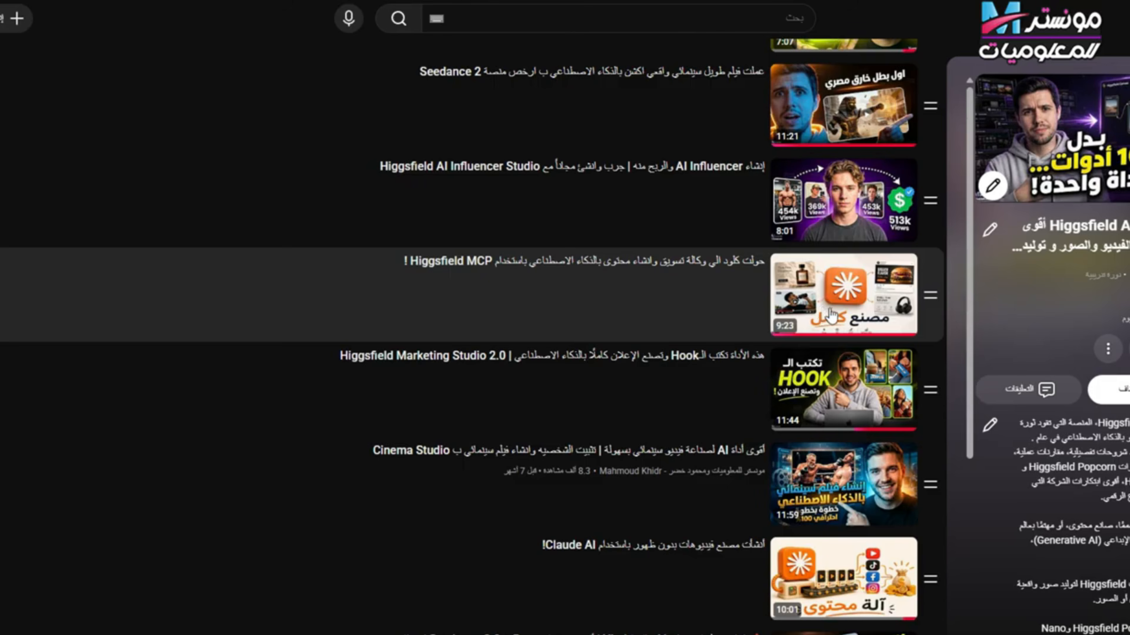
{"action": "scroll", "coordinate": [840, 331], "scroll_direction": "down", "scroll_amount": 2}
{"action": "scroll", "coordinate": [863, 400], "scroll_direction": "down", "scroll_amount": 5}
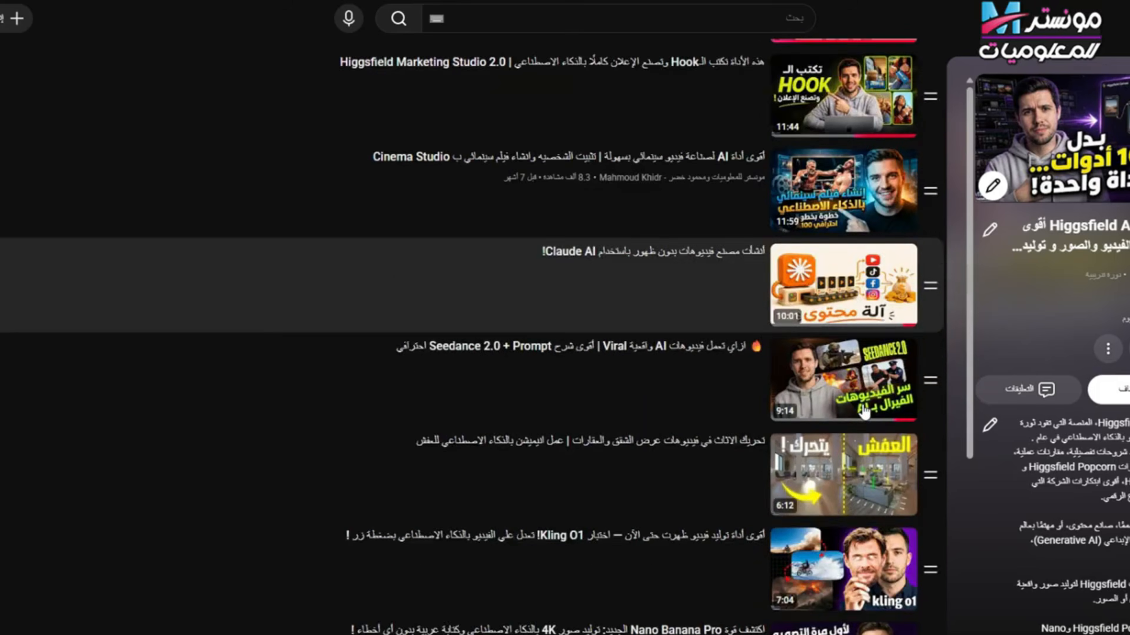
{"action": "scroll", "coordinate": [869, 368], "scroll_direction": "down", "scroll_amount": 6}
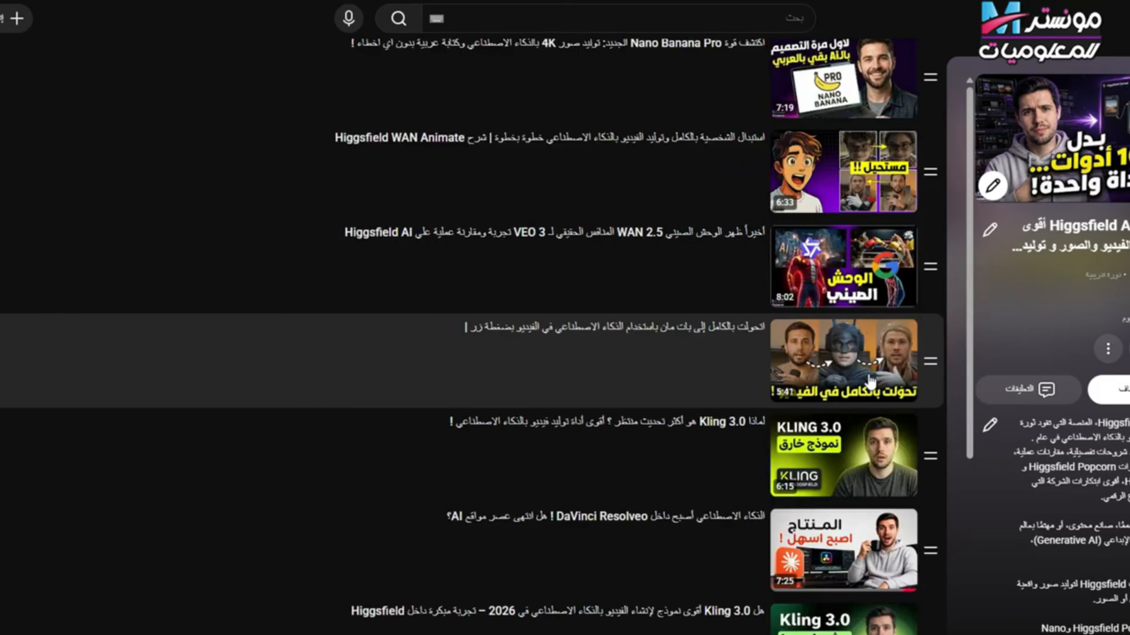
{"action": "scroll", "coordinate": [875, 394], "scroll_direction": "down", "scroll_amount": 2}
{"action": "scroll", "coordinate": [875, 394], "scroll_direction": "down", "scroll_amount": 7}
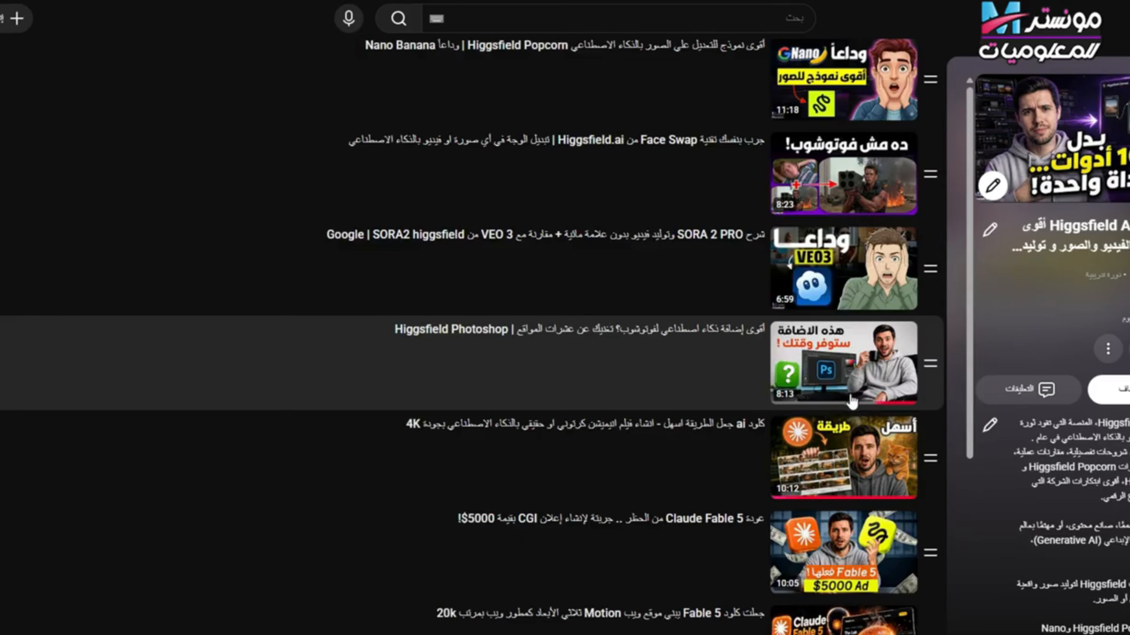
{"action": "scroll", "coordinate": [853, 402], "scroll_direction": "down", "scroll_amount": 2}
{"action": "scroll", "coordinate": [889, 356], "scroll_direction": "down", "scroll_amount": 8}
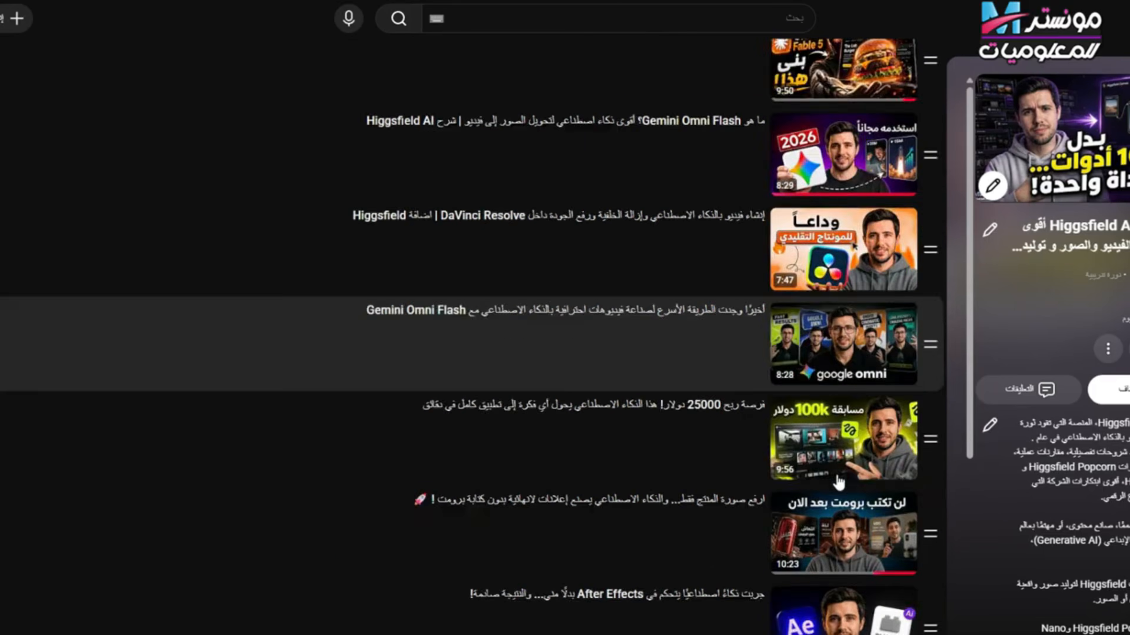
{"action": "scroll", "coordinate": [717, 333], "scroll_direction": "up", "scroll_amount": 20}
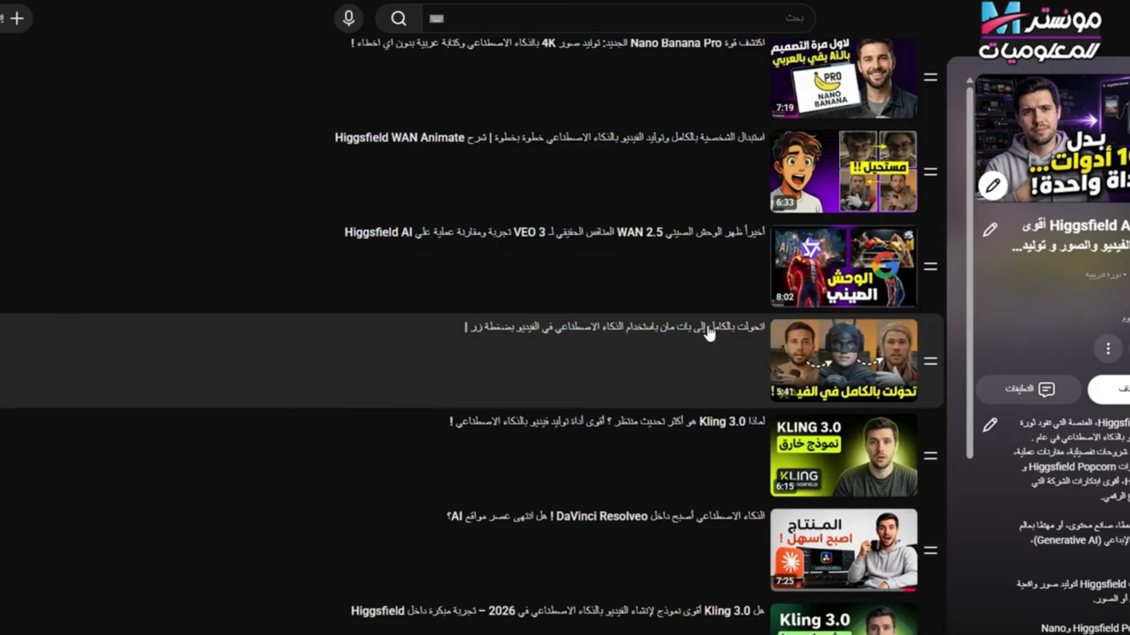
{"action": "scroll", "coordinate": [647, 302], "scroll_direction": "up", "scroll_amount": 15}
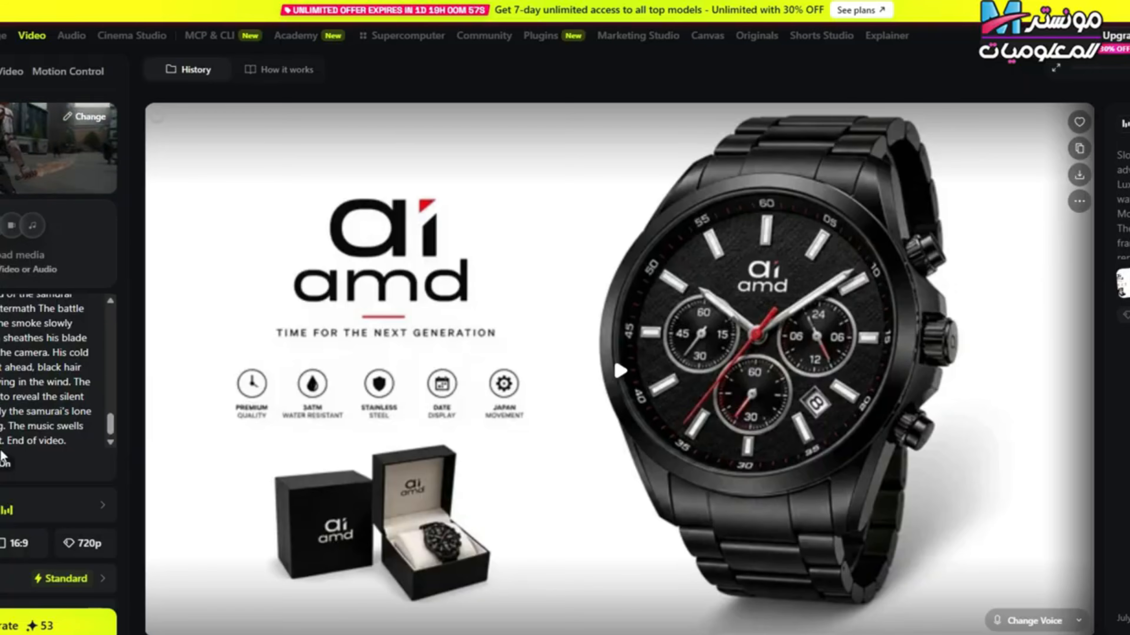
Step: Generate the samurai video with Seedance 2.0 Fast at 16:9 and 720p in Higgsfield, and play it
{"action": "scroll", "coordinate": [2, 456], "scroll_direction": "down", "scroll_amount": 1}
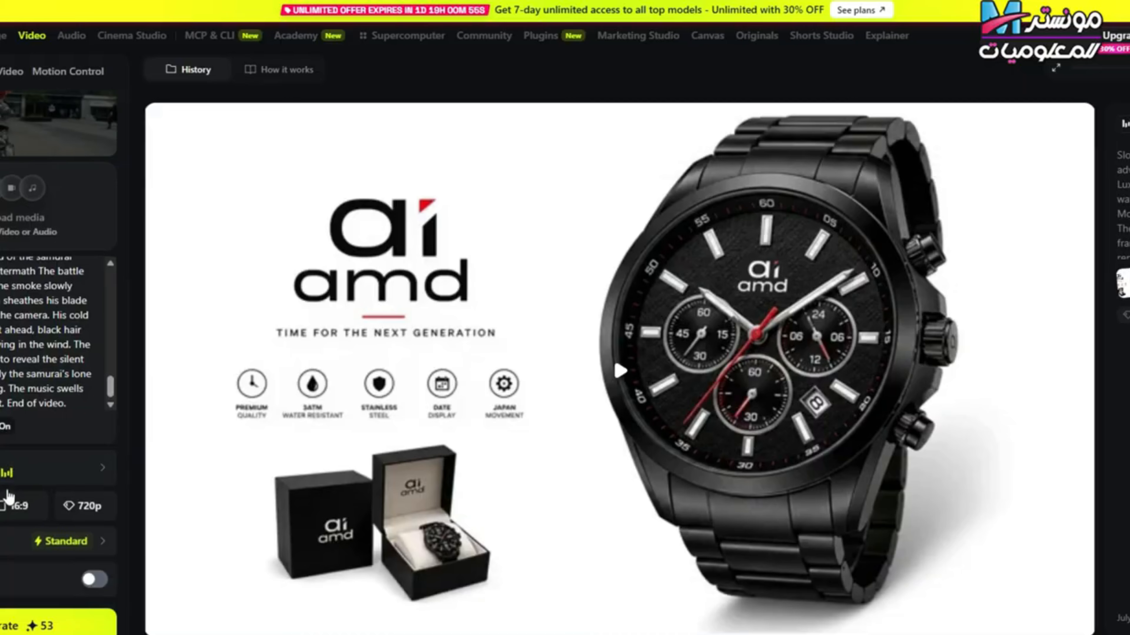
{"action": "left_click", "coordinate": [18, 474]}
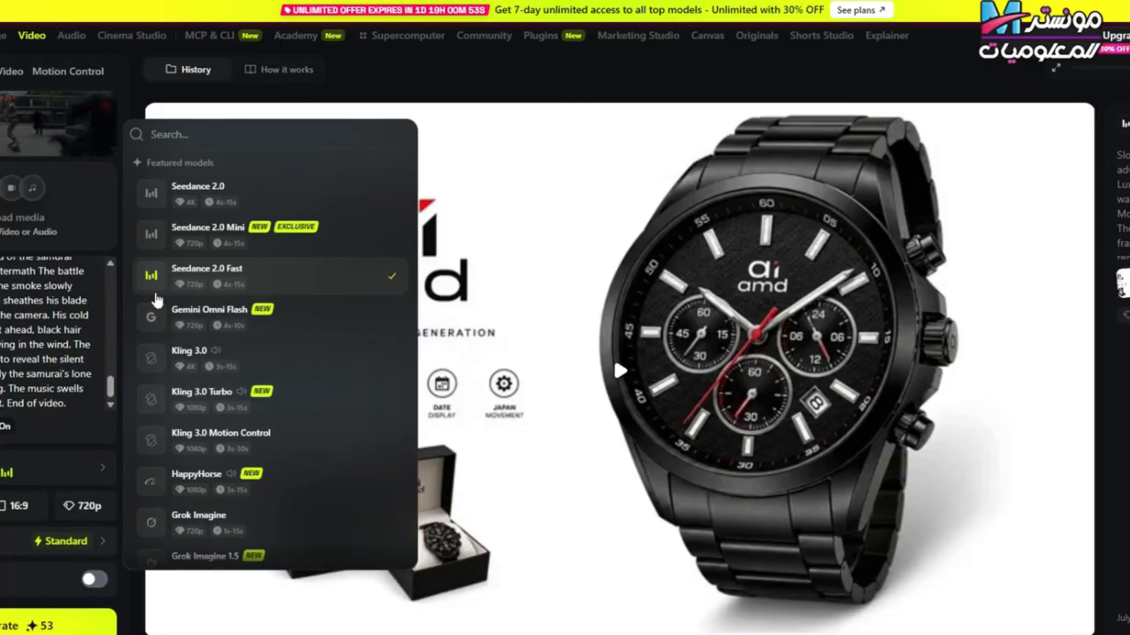
{"action": "left_click", "coordinate": [207, 275]}
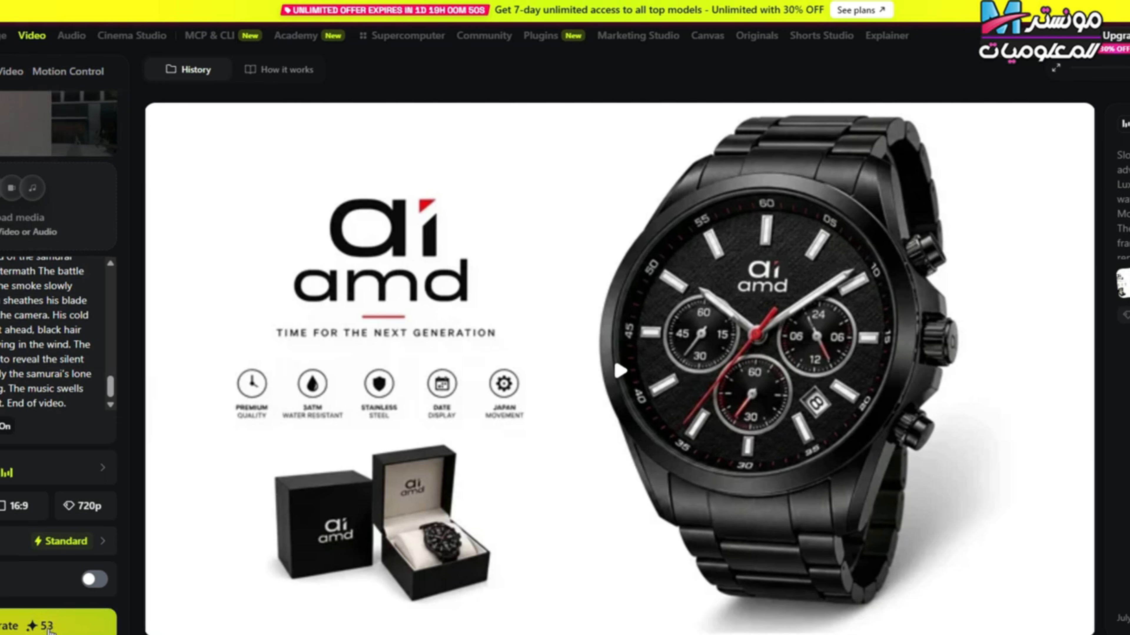
{"action": "left_click", "coordinate": [39, 627]}
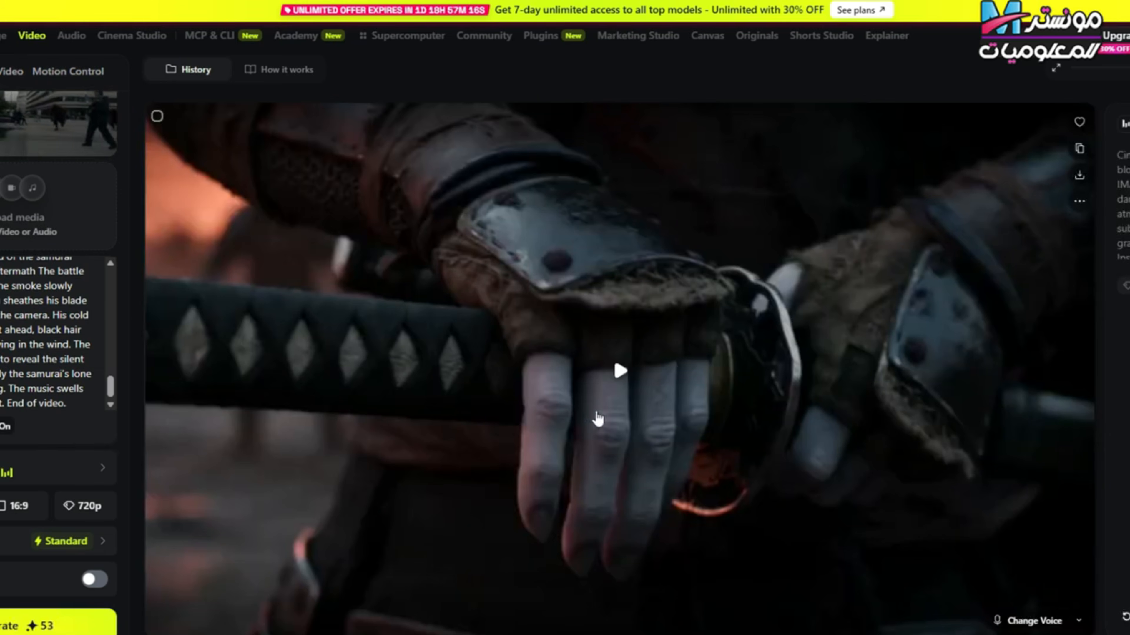
{"action": "left_click", "coordinate": [561, 368]}
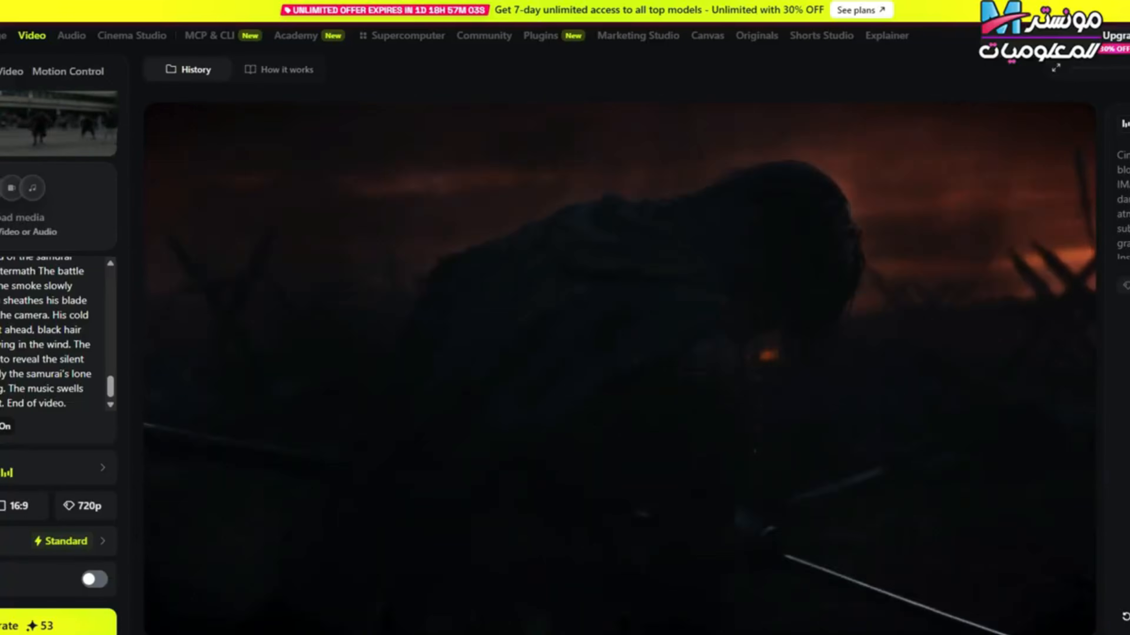
Step: Switch to YouTube and open the مونستر للمعلوميات channel's videos page
{"action": "mouse_move", "coordinate": [679, 415]}
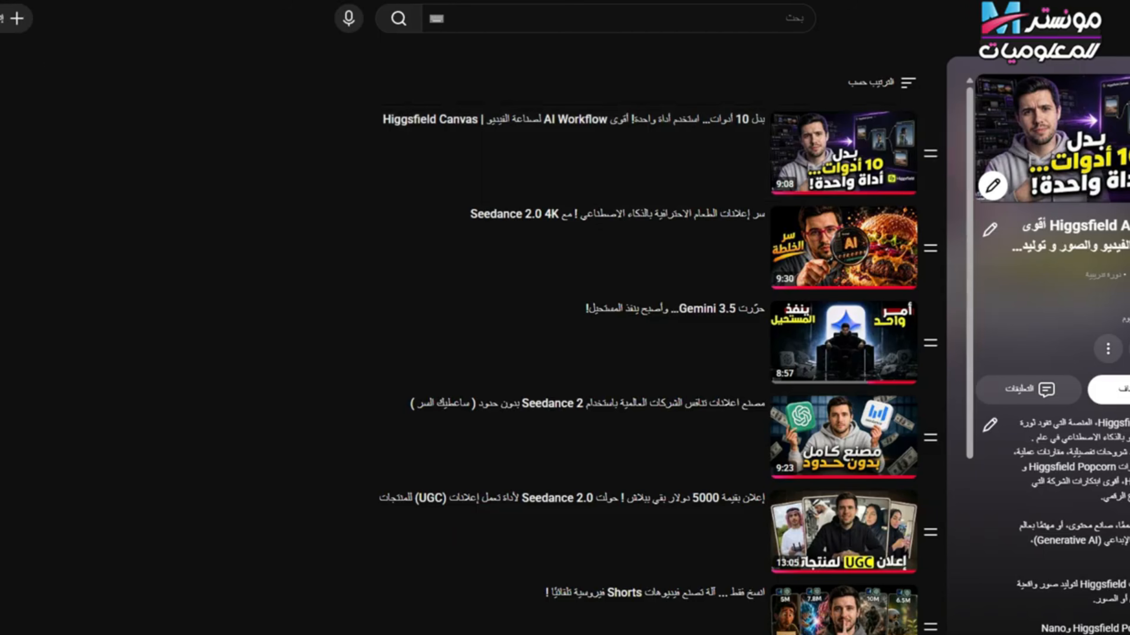
{"action": "left_click", "coordinate": [67, 89]}
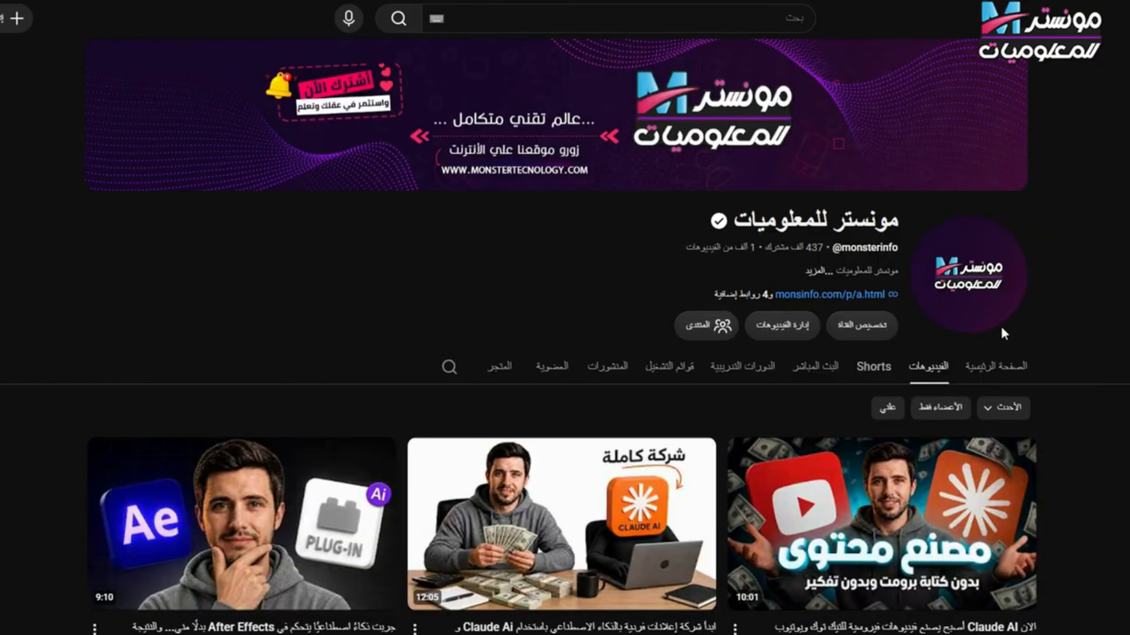